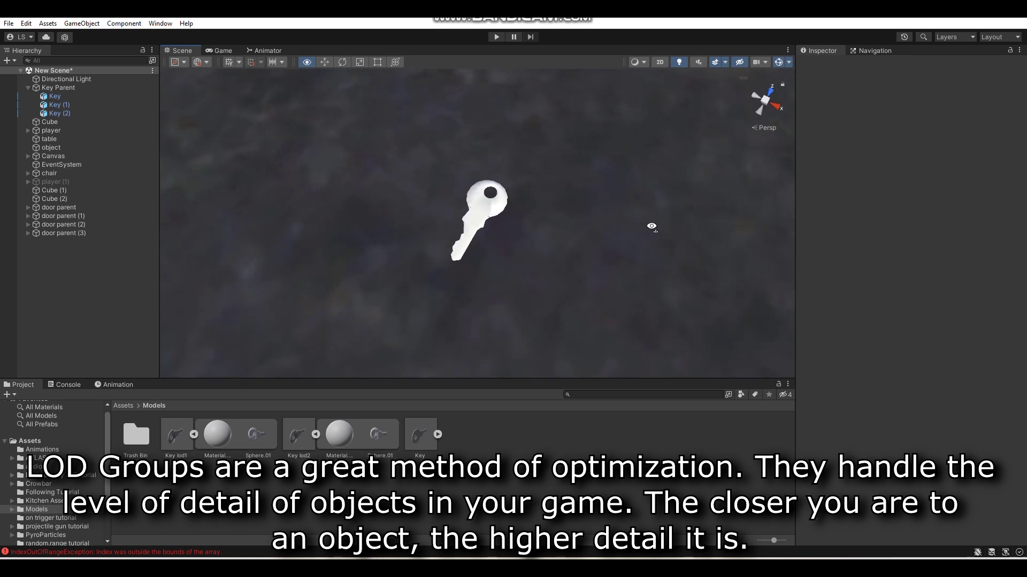
# Examine the key in the scene from near and far viewing distances
pyautogui.scroll(-6, 652, 226)
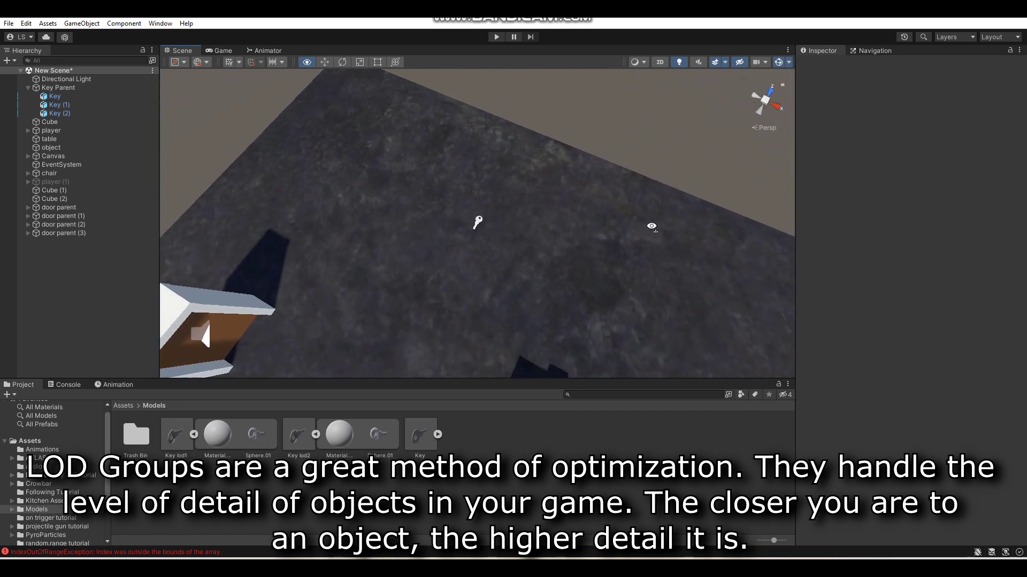
pyautogui.scroll(15, 651, 227)
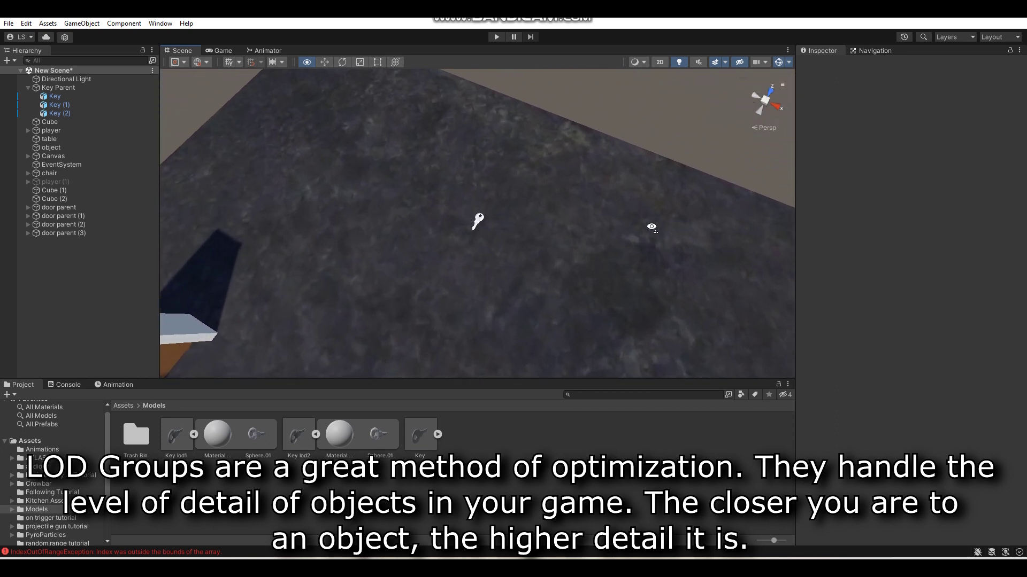
pyautogui.scroll(3, 653, 227)
pyautogui.scroll(-10, 653, 227)
pyautogui.scroll(-8, 653, 226)
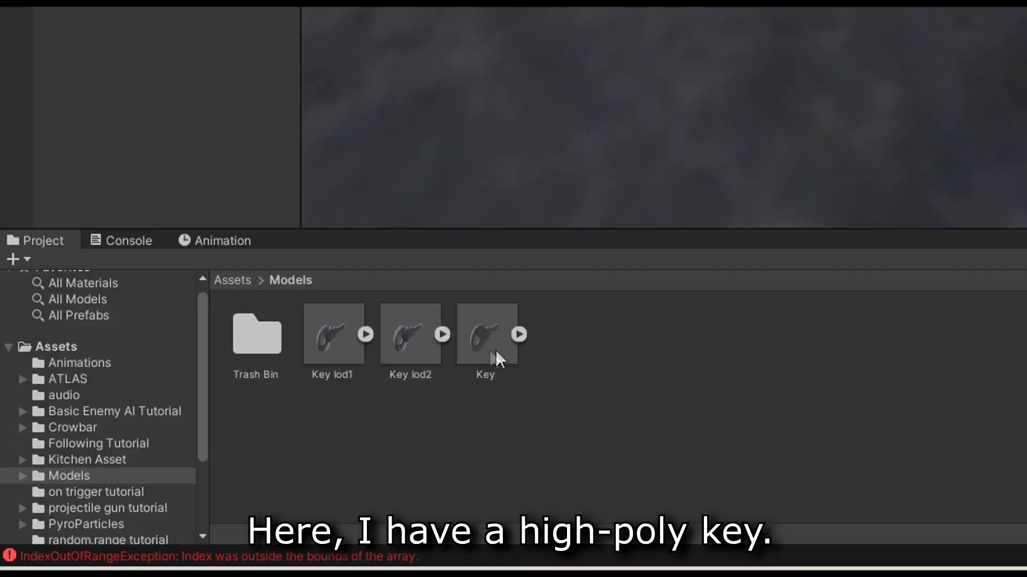
# Inspect the import settings of the Key, Key lod1 and Key lod2 models in the Models folder
pyautogui.click(260, 443)
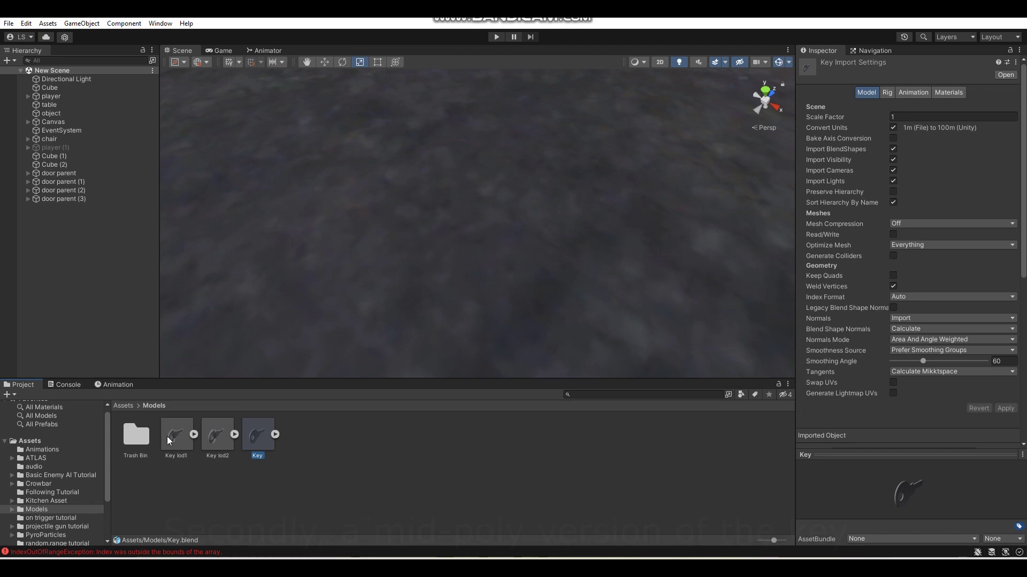
pyautogui.click(179, 440)
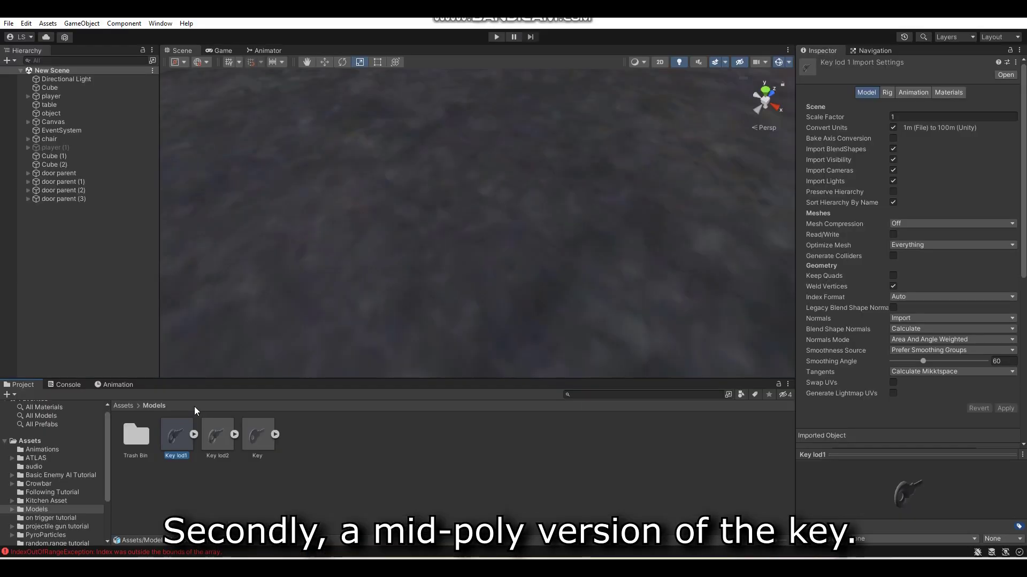
pyautogui.click(446, 311)
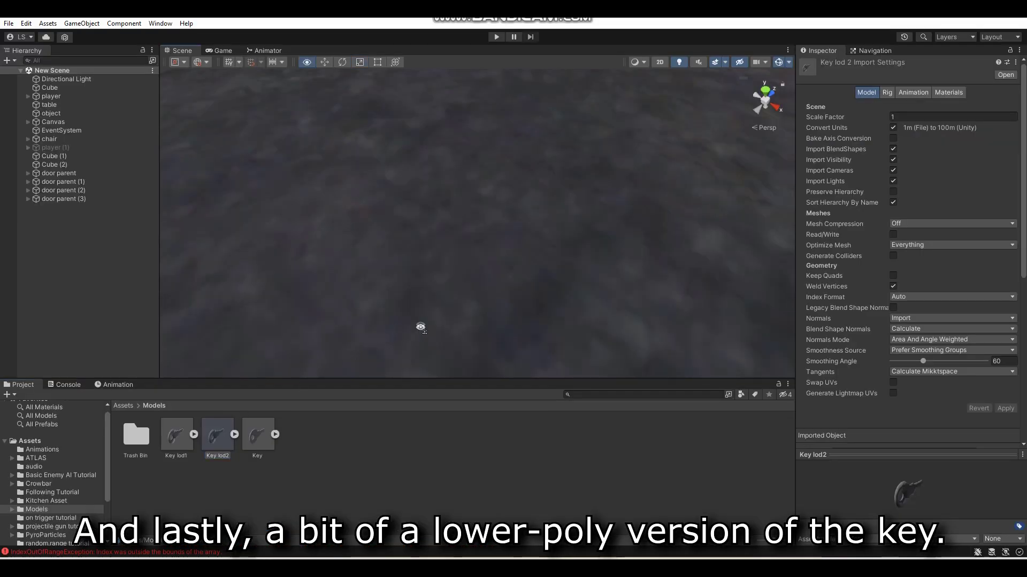
# Place the high-poly Key model on the ground in the scene and set its scale to 7 on X, Y and Z
pyautogui.moveTo(420, 326); pyautogui.dragTo(383, 272, button='right')
pyautogui.moveTo(259, 432); pyautogui.dragTo(442, 314)
pyautogui.click(908, 136)
pyautogui.write('7')
pyautogui.click(961, 136)
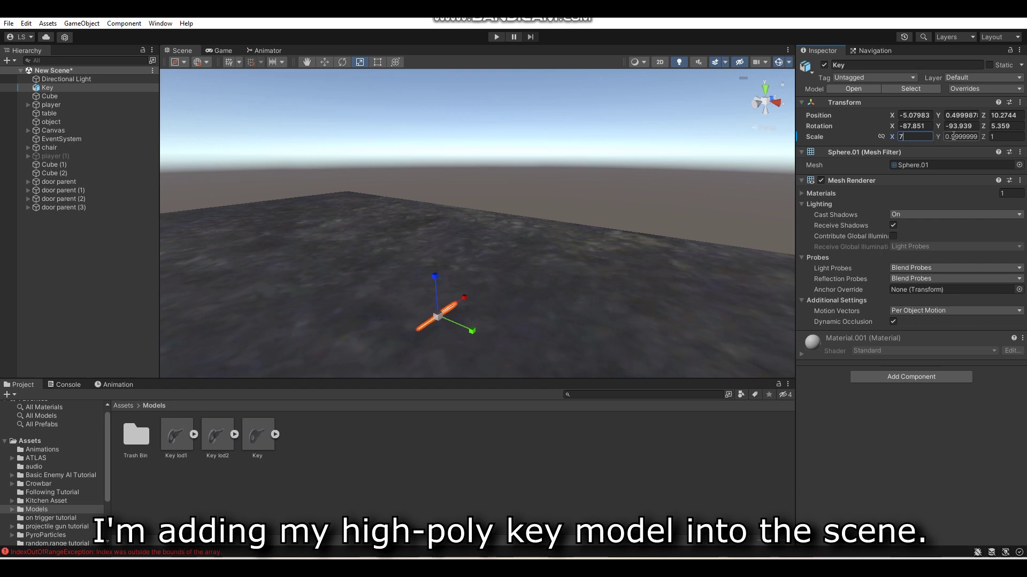
pyautogui.write('7')
pyautogui.click(1008, 136)
pyautogui.write('7')
pyautogui.keyDown('alt'); pyautogui.moveTo(627, 203); pyautogui.dragTo(598, 266); pyautogui.keyUp('alt')
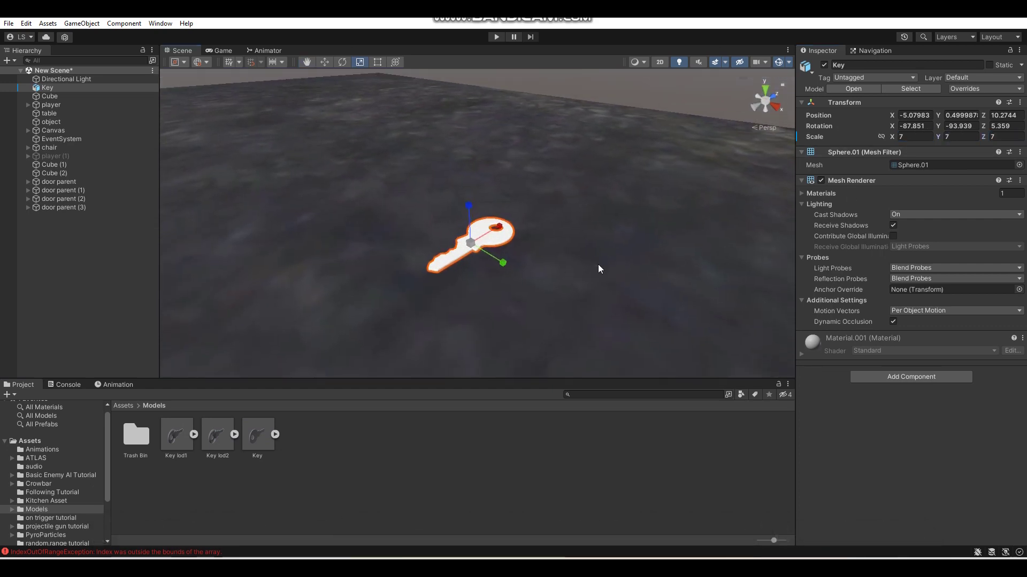
# Create an empty parent for the Key object and name it Key Parent
pyautogui.rightClick(132, 88)
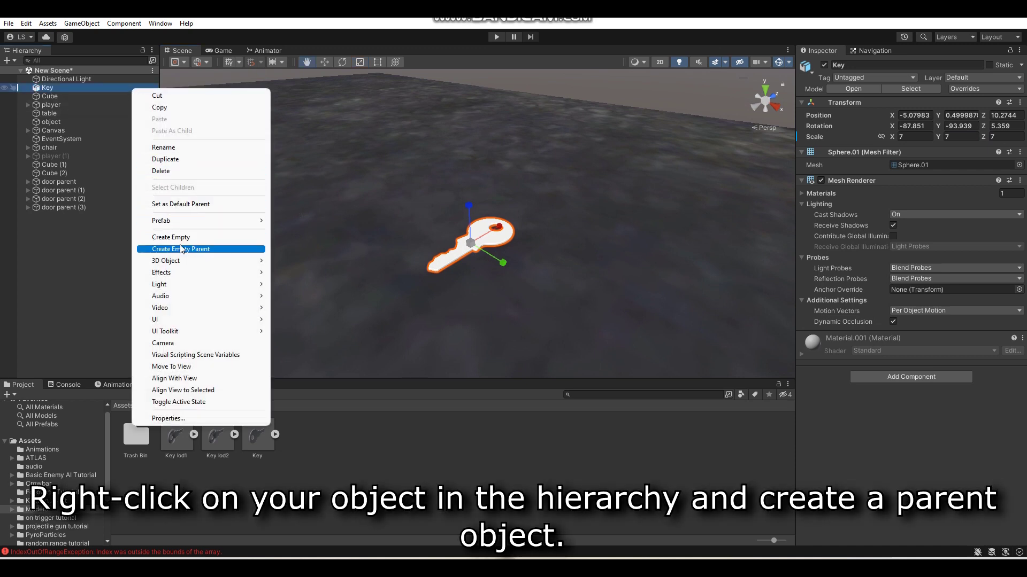
pyautogui.click(181, 249)
pyautogui.click(842, 68)
pyautogui.write('Key Parent')
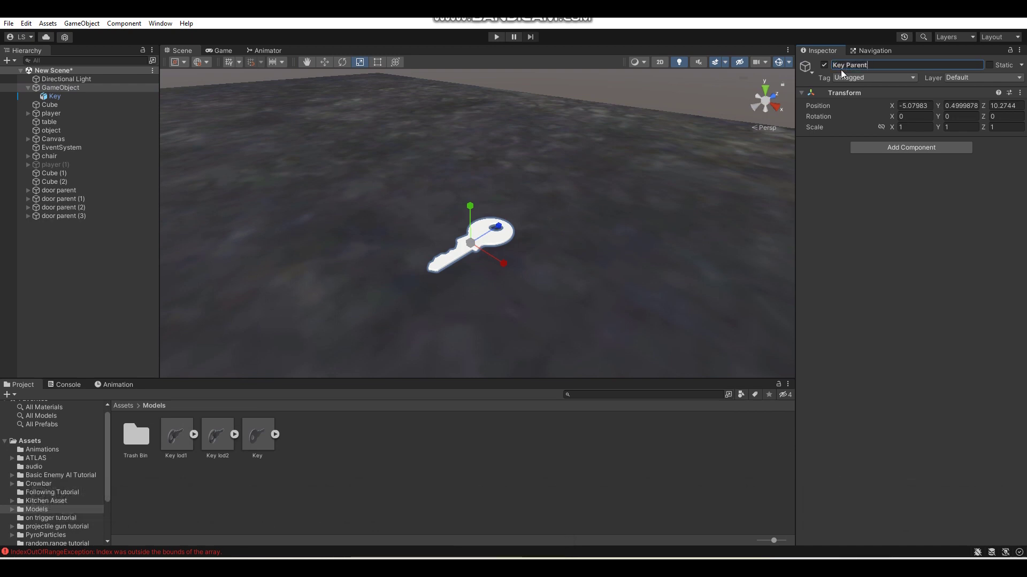
pyautogui.press('Return')
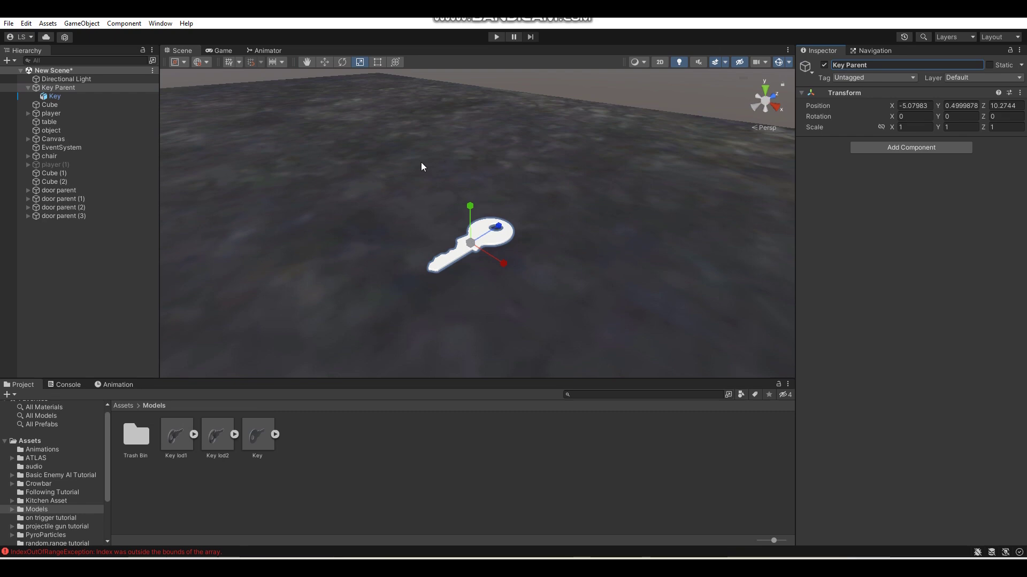
# Duplicate the Key object twice inside Key Parent
pyautogui.click(94, 97)
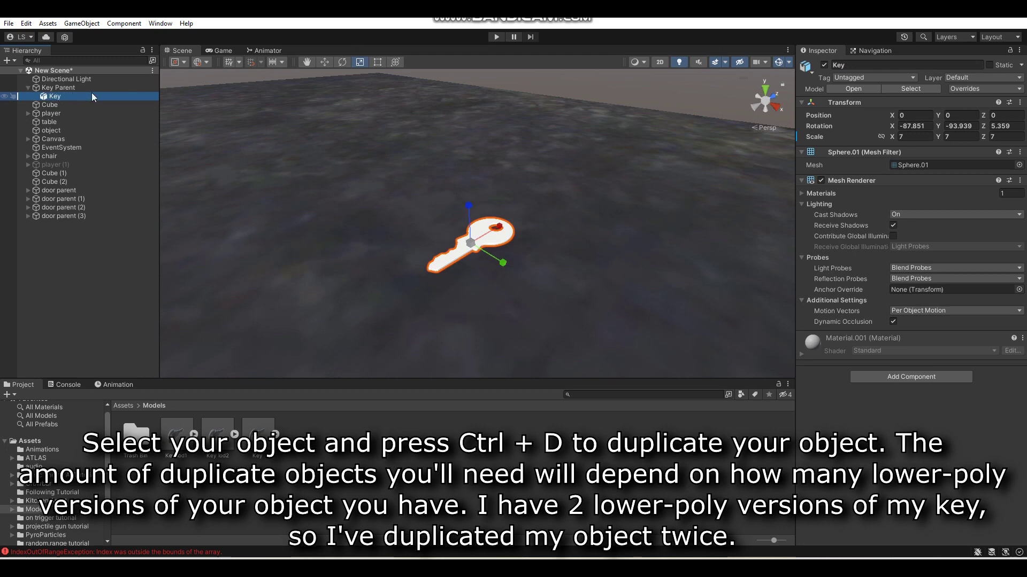
pyautogui.hotkey('ctrl', 'd')
pyautogui.hotkey('ctrl', 'd')
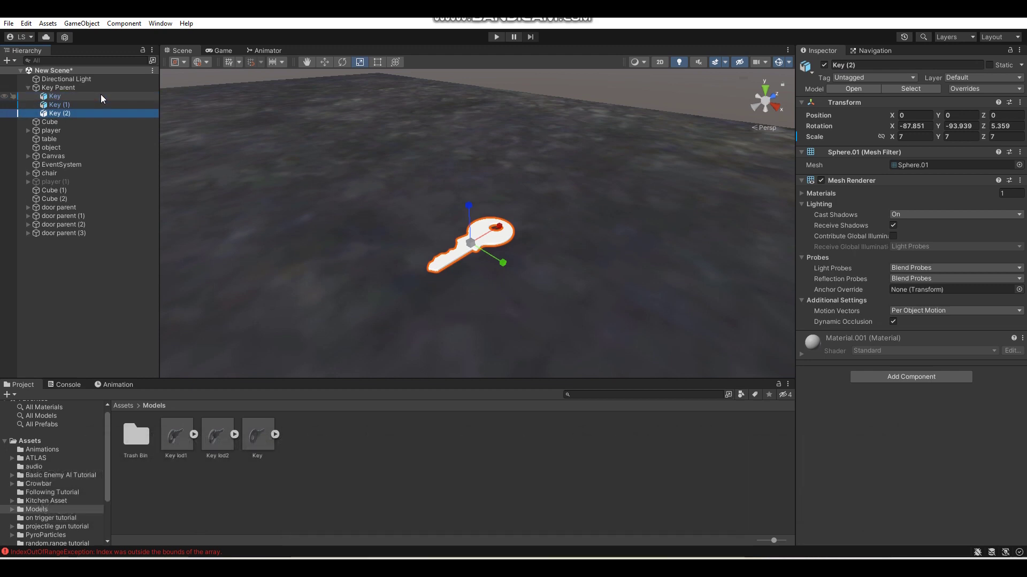
# Replace the mesh of Key (1) with the Sphere.01 mesh from the Key lod1 model
pyautogui.click(97, 106)
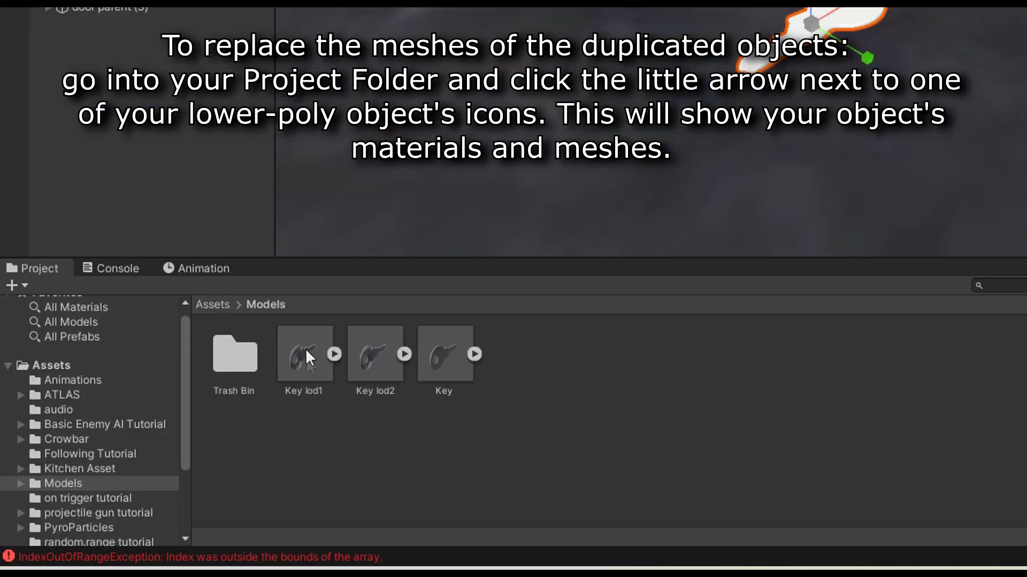
pyautogui.click(334, 354)
pyautogui.moveTo(254, 441); pyautogui.dragTo(902, 163)
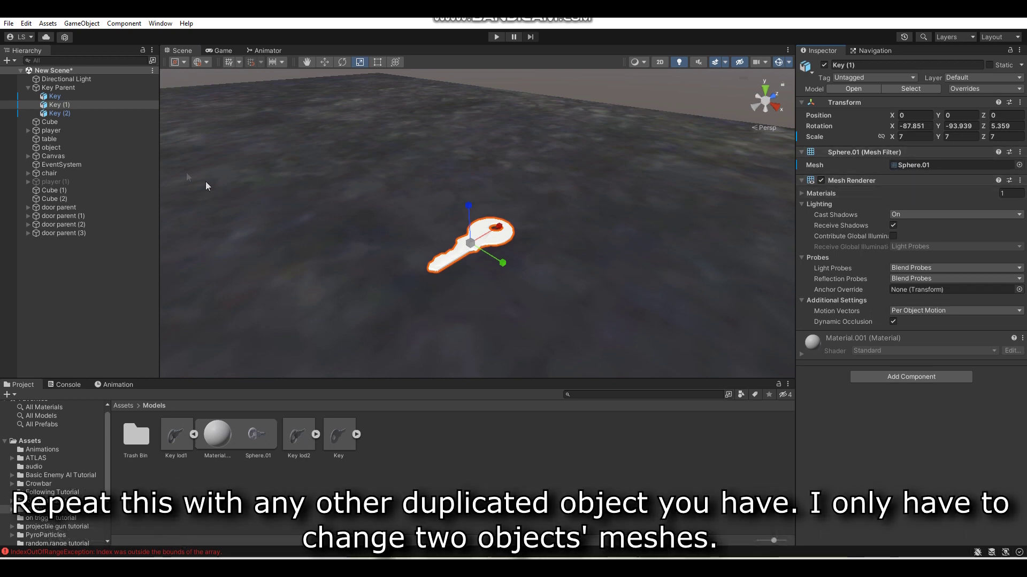
# Replace the mesh of Key (2) with the Sphere.01 mesh from the Key lod2 model
pyautogui.click(90, 115)
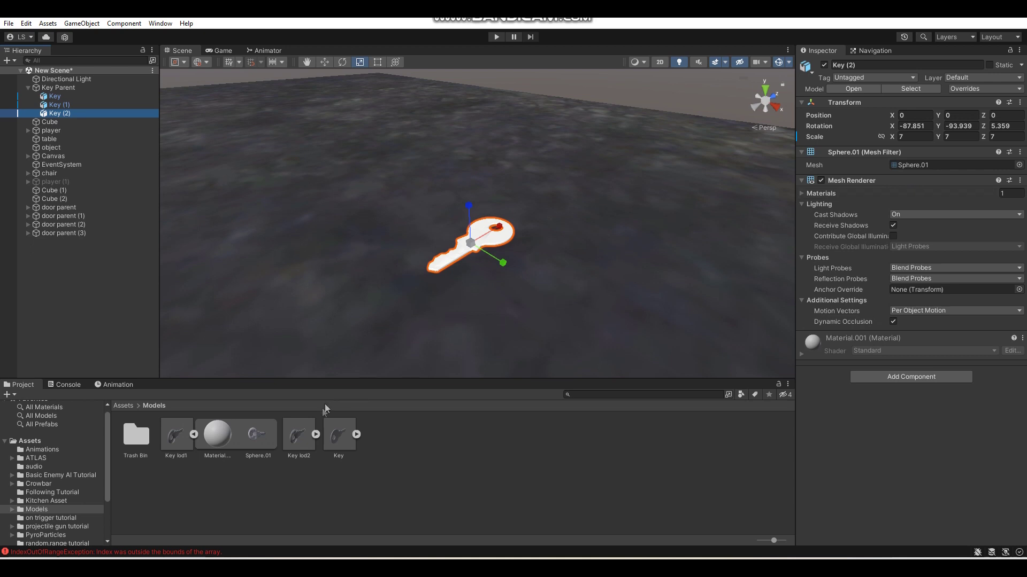
pyautogui.click(315, 435)
pyautogui.moveTo(379, 435); pyautogui.dragTo(924, 169)
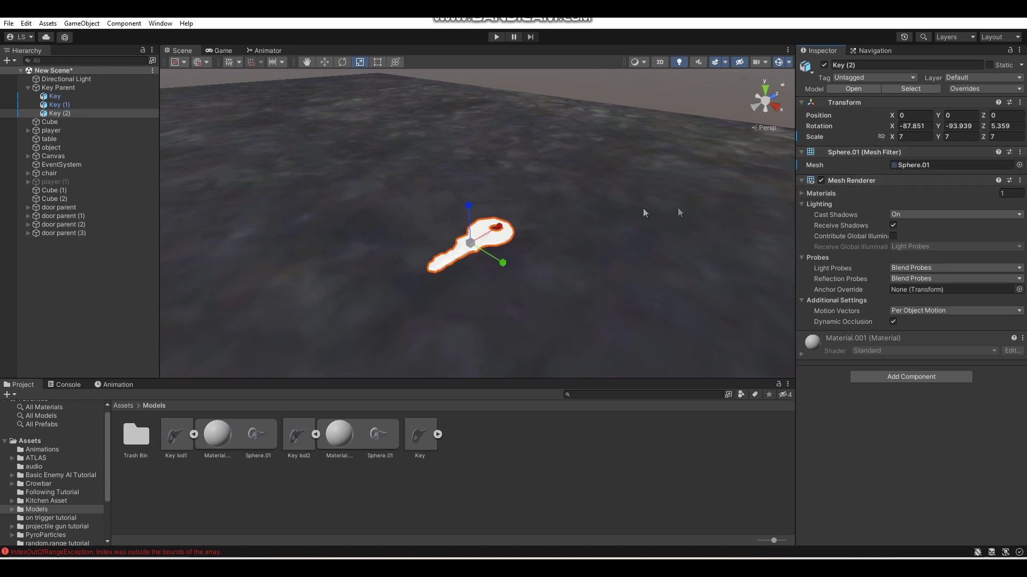
# Add an LOD Group component to the Key Parent object
pyautogui.click(87, 91)
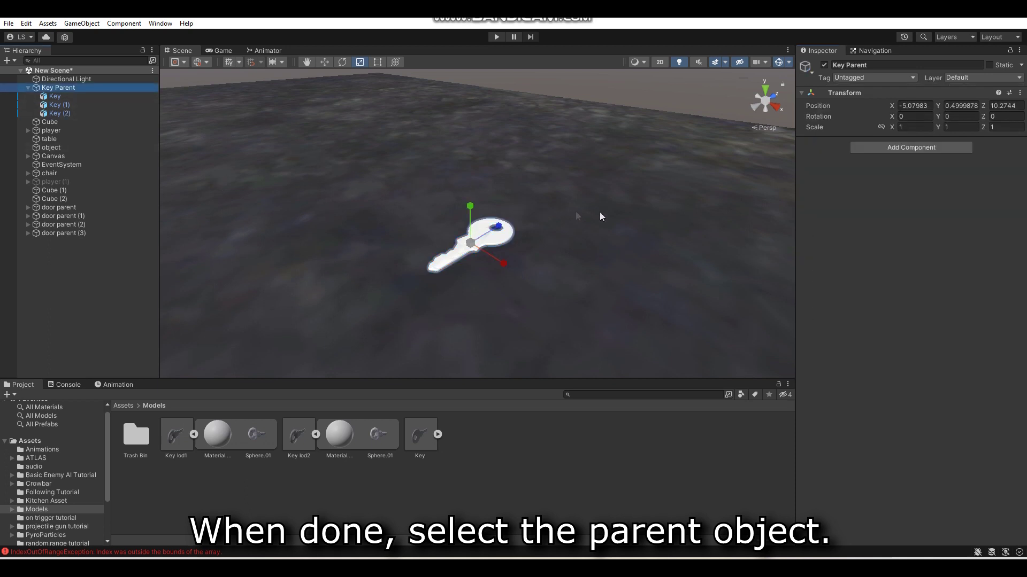
pyautogui.click(872, 151)
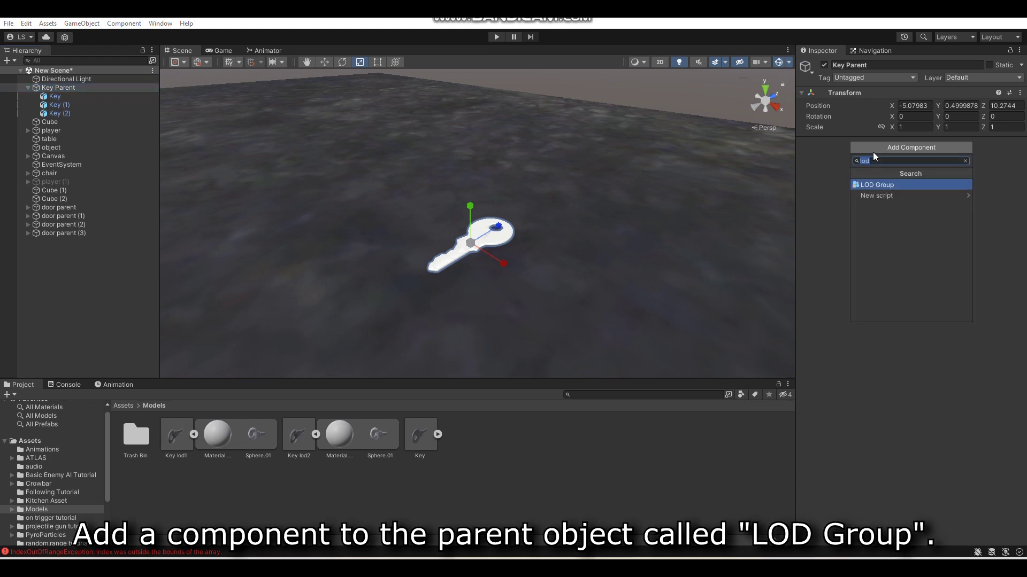
pyautogui.write('lod')
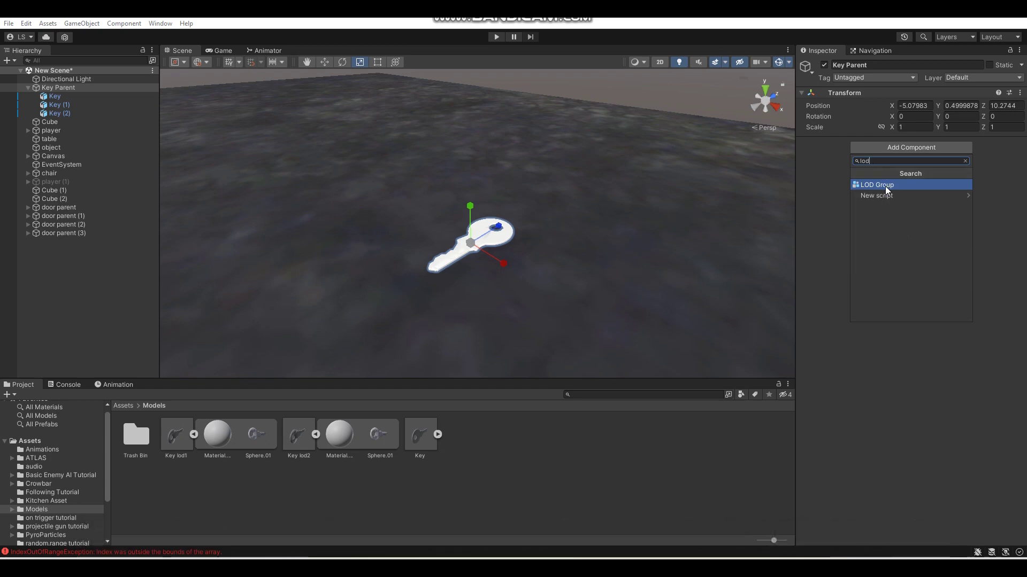
pyautogui.click(884, 187)
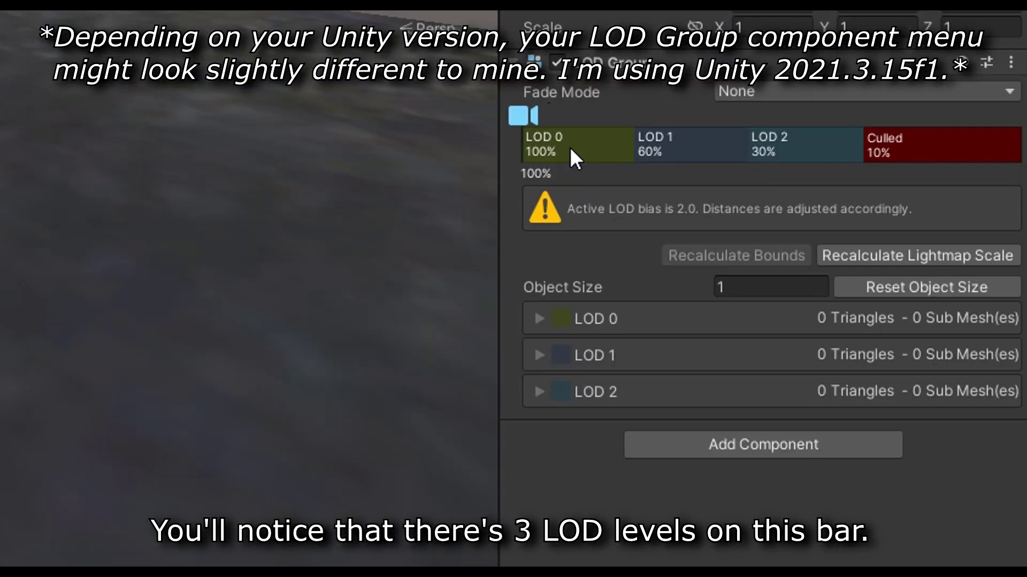
# Assign Key to LOD 0, Key (1) to LOD 1 and Key (2) to LOD 2 as renderers of the LOD Group
pyautogui.click(569, 147)
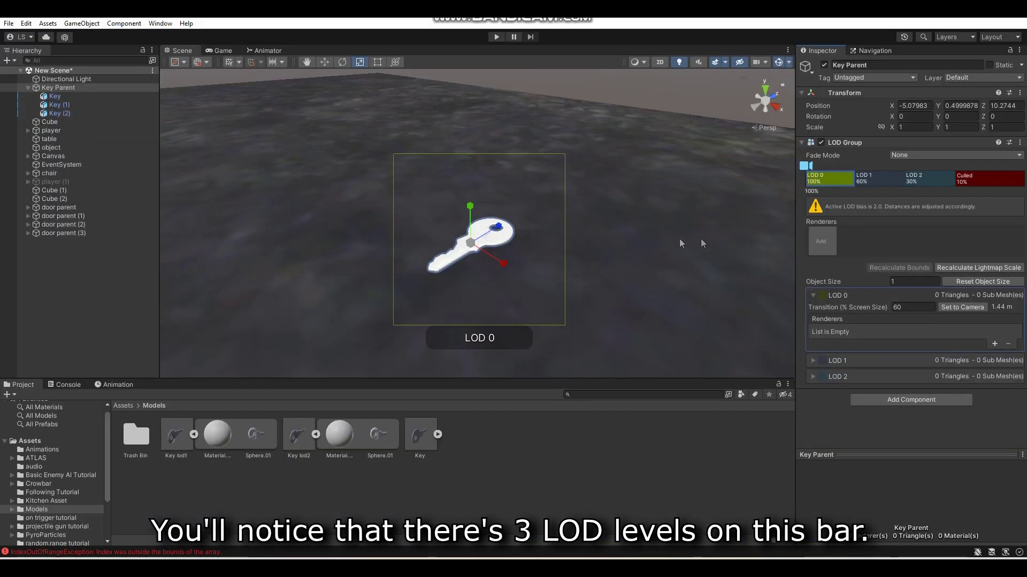
pyautogui.moveTo(94, 96); pyautogui.dragTo(814, 234)
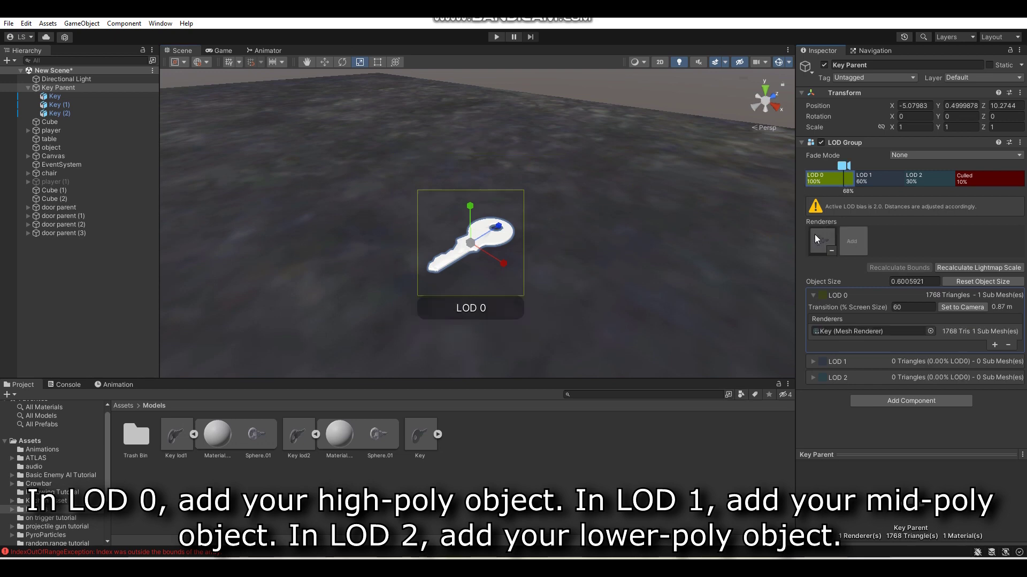
pyautogui.click(873, 181)
pyautogui.moveTo(59, 105); pyautogui.dragTo(819, 235)
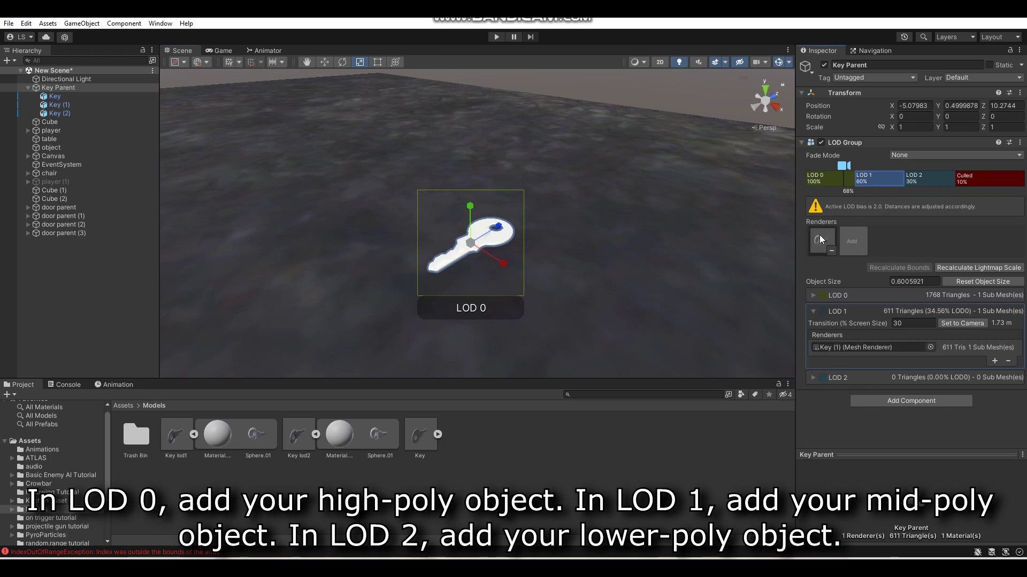
pyautogui.click(918, 182)
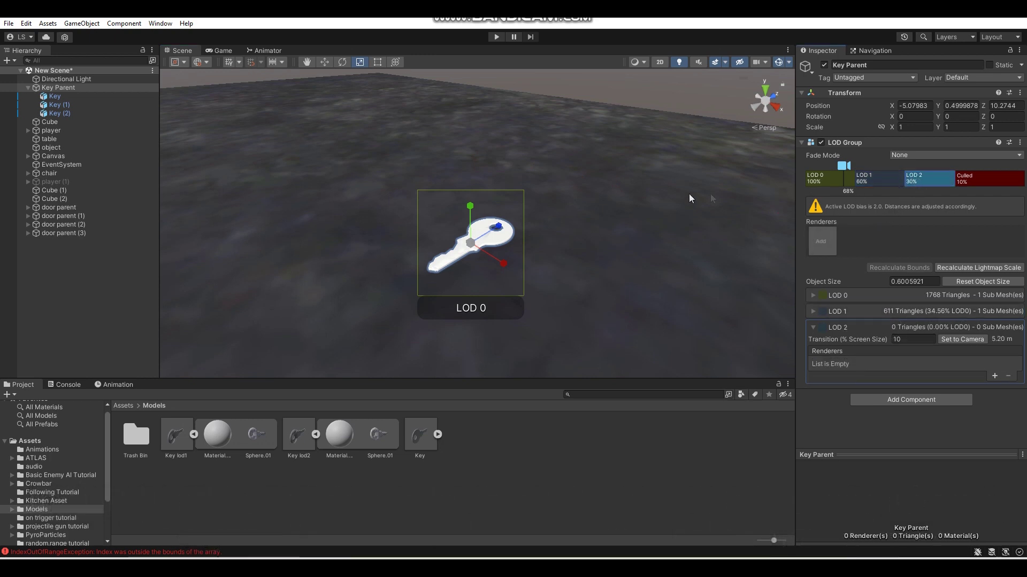
pyautogui.moveTo(83, 113); pyautogui.dragTo(817, 250)
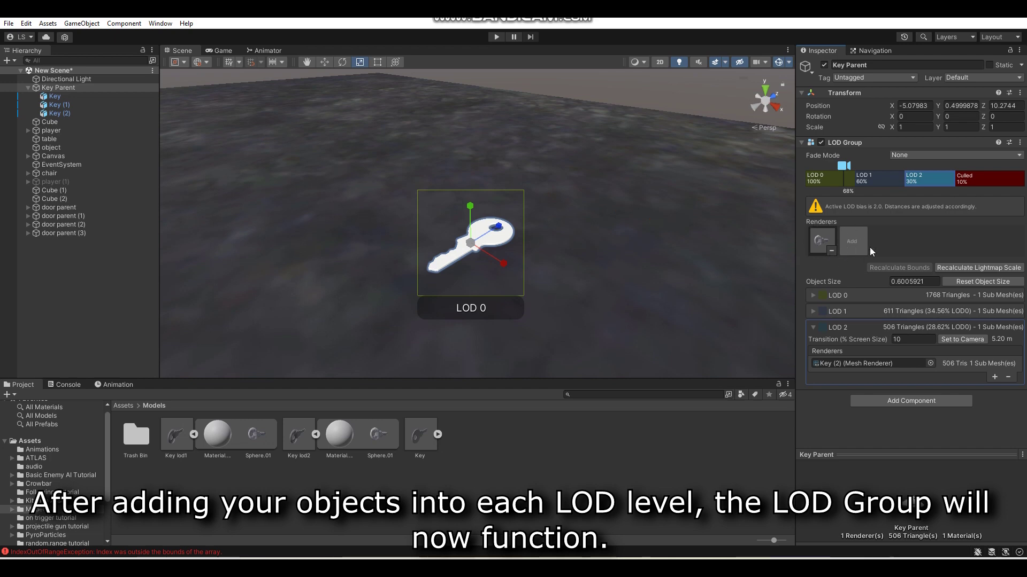
# Check how the key's level of detail switches by moving the scene view away from it and back
pyautogui.press('s')
pyautogui.moveTo(639, 174); pyautogui.dragTo(644, 168, button='right')
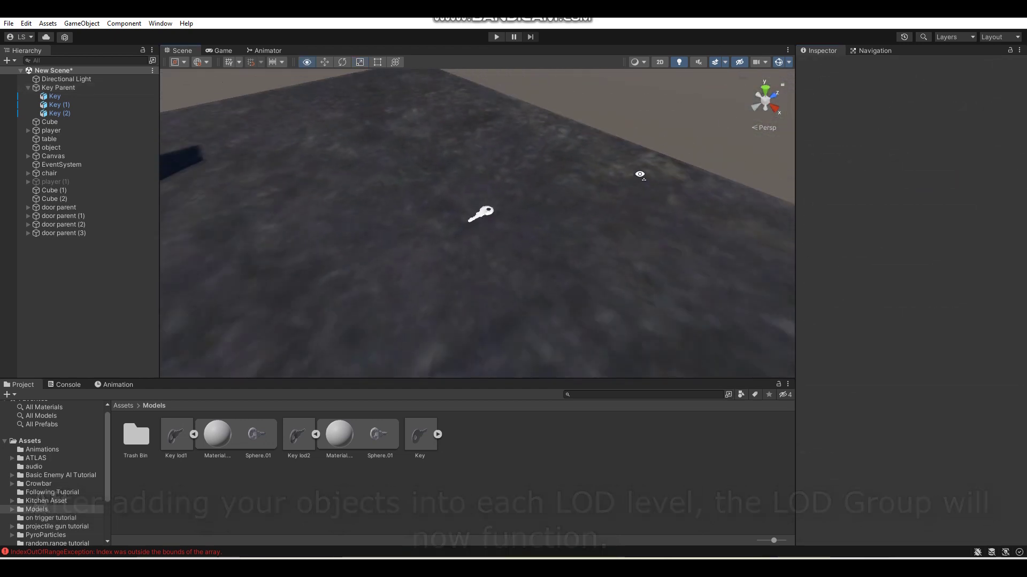
pyautogui.press('w')
pyautogui.press('s')
pyautogui.press('s')
pyautogui.moveTo(644, 168); pyautogui.dragTo(644, 168, button='right')
pyautogui.press('w')
pyautogui.press('s')
pyautogui.press('w')
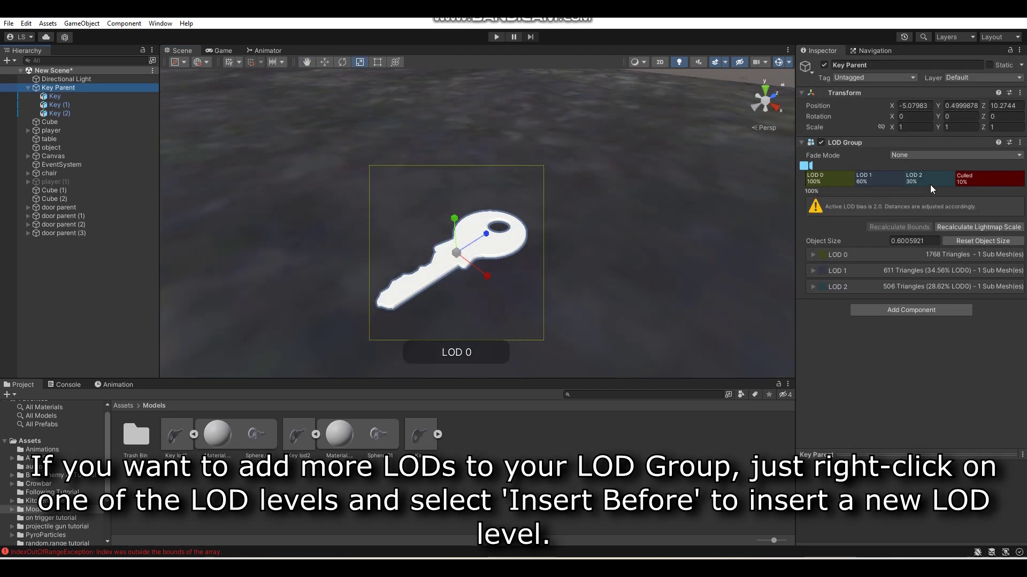
# Insert a new LOD level before LOD 2 and another before LOD 1 in Key Parent's LOD Group
pyautogui.rightClick(929, 182)
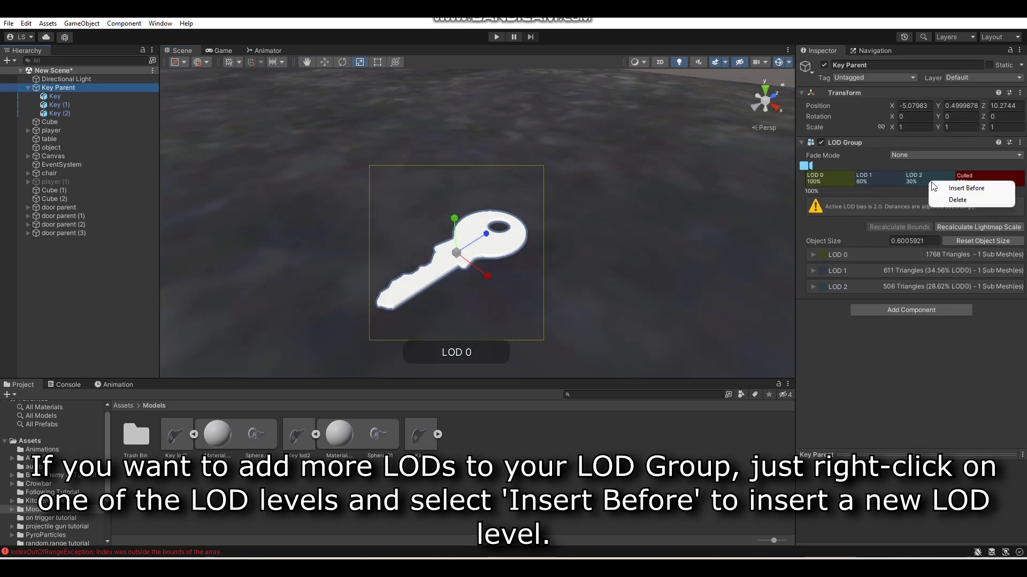
pyautogui.click(945, 190)
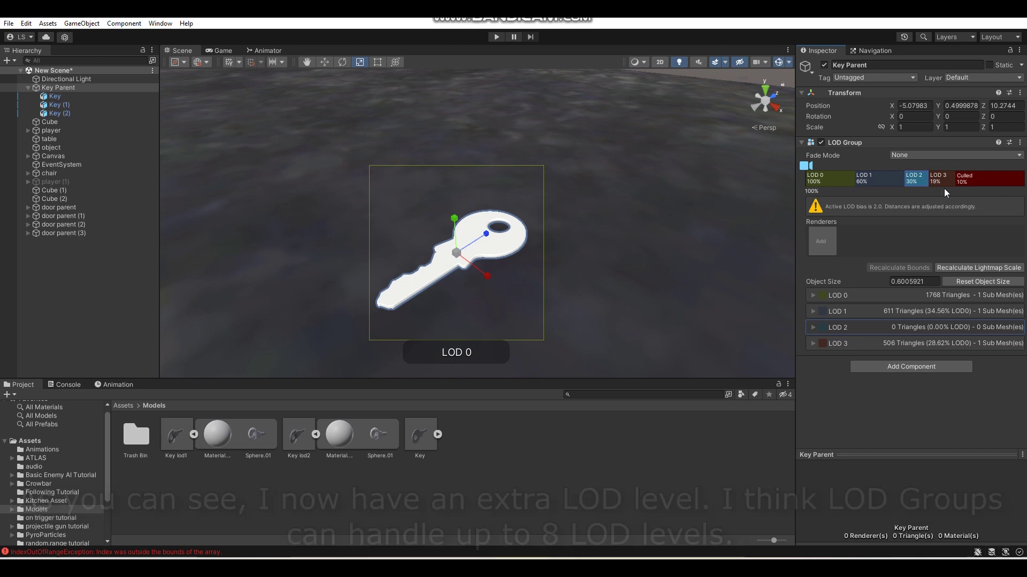
pyautogui.rightClick(883, 185)
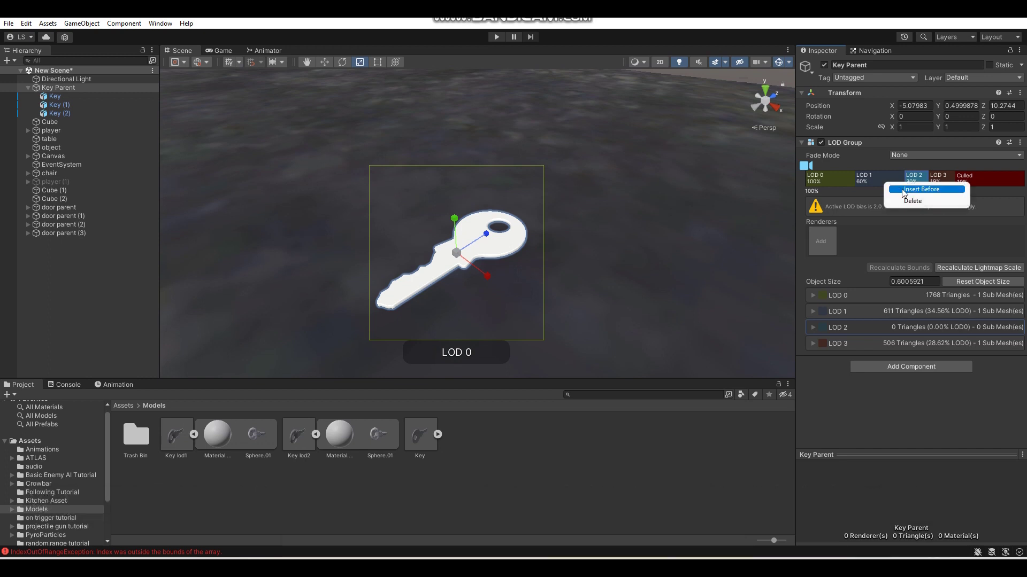
pyautogui.click(902, 191)
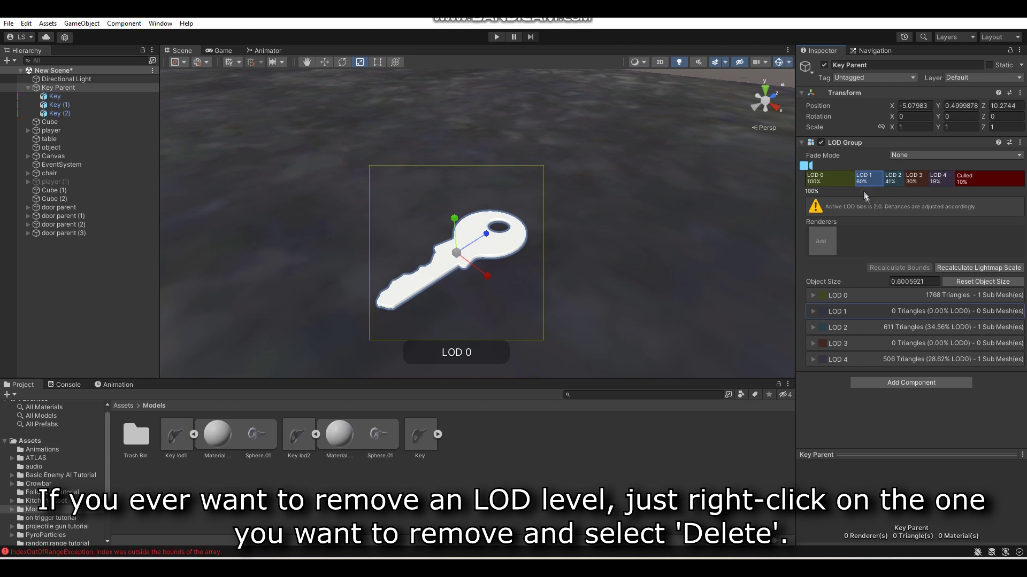
# Delete the two empty LOD levels, the one before and the one after the Key (1) level, from the LOD Group
pyautogui.rightClick(861, 178)
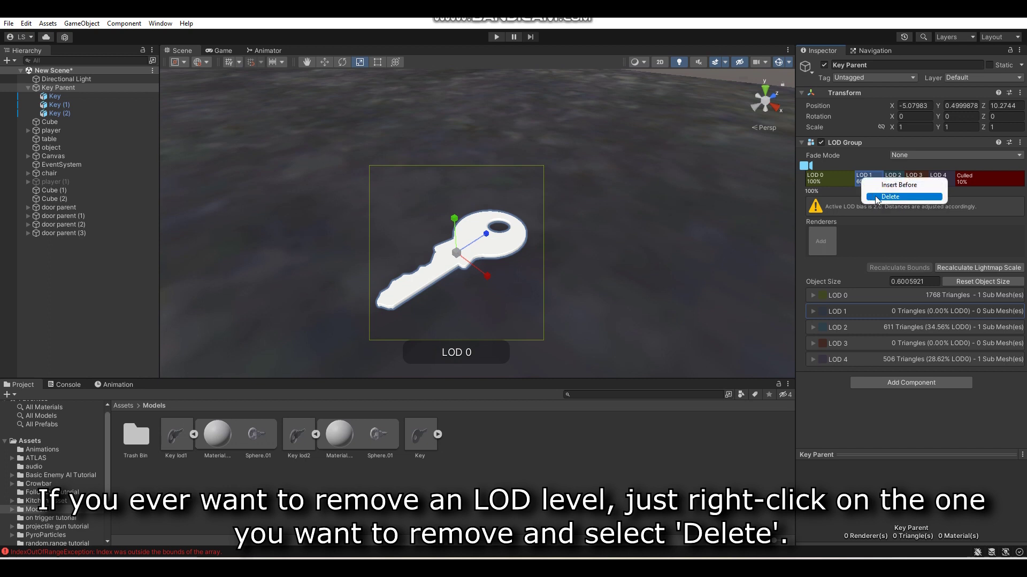
pyautogui.click(876, 198)
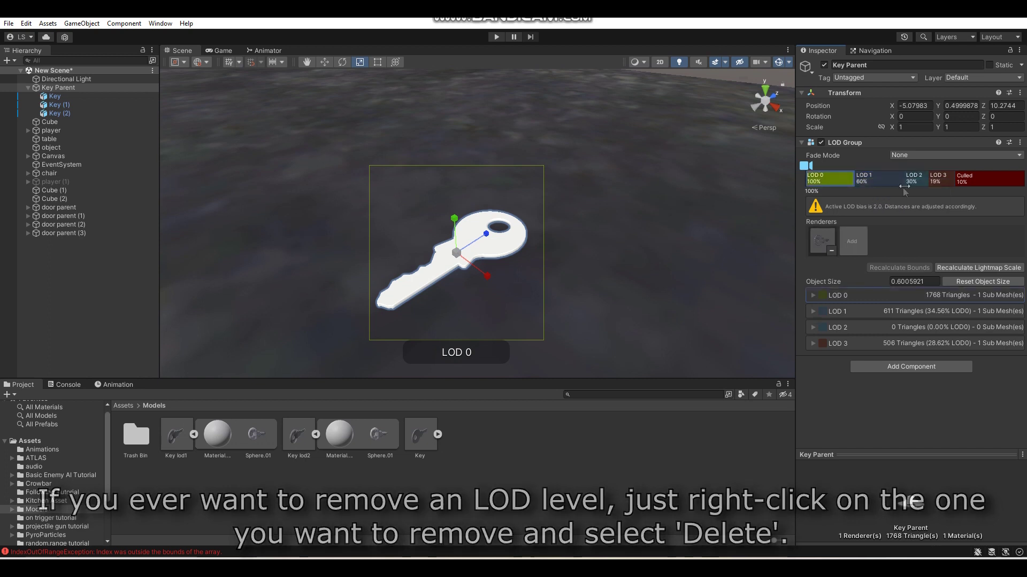
pyautogui.rightClick(915, 178)
pyautogui.click(924, 196)
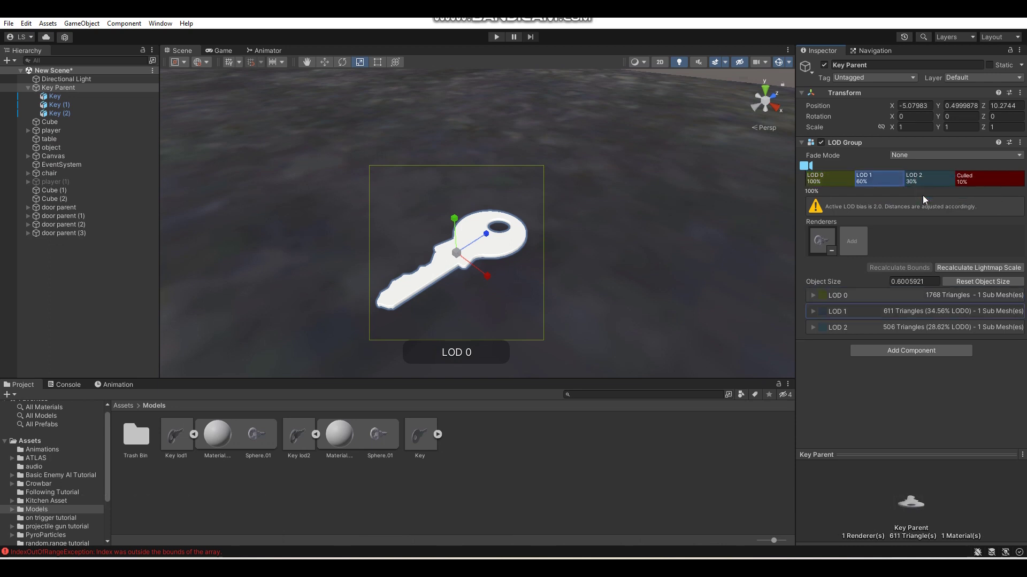
# Adjust the LOD Group's transition distances to 50% for LOD 1, 27% for LOD 2 and 9% for Culled
pyautogui.scroll(-10, 676, 176)
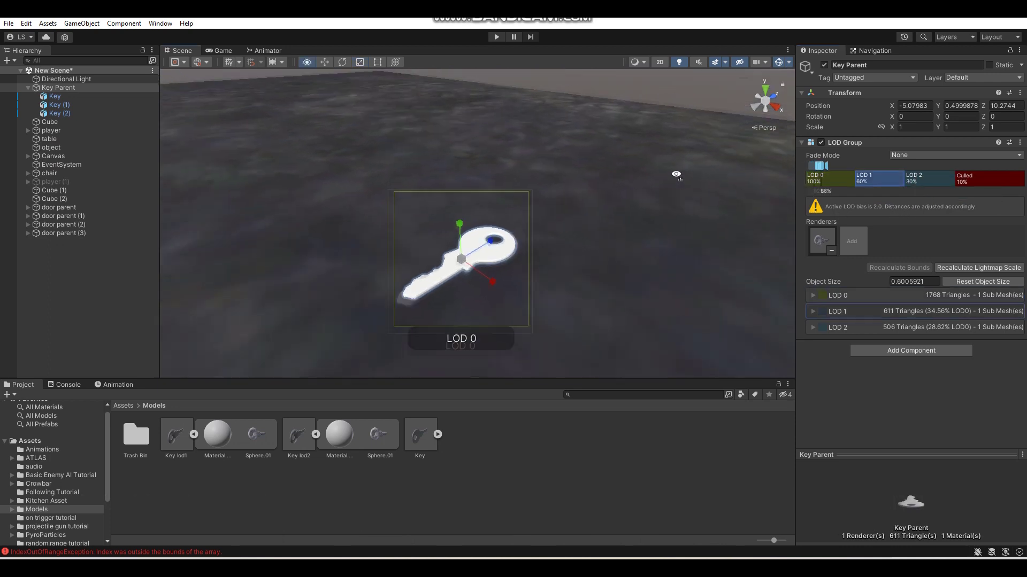
pyautogui.scroll(10, 674, 178)
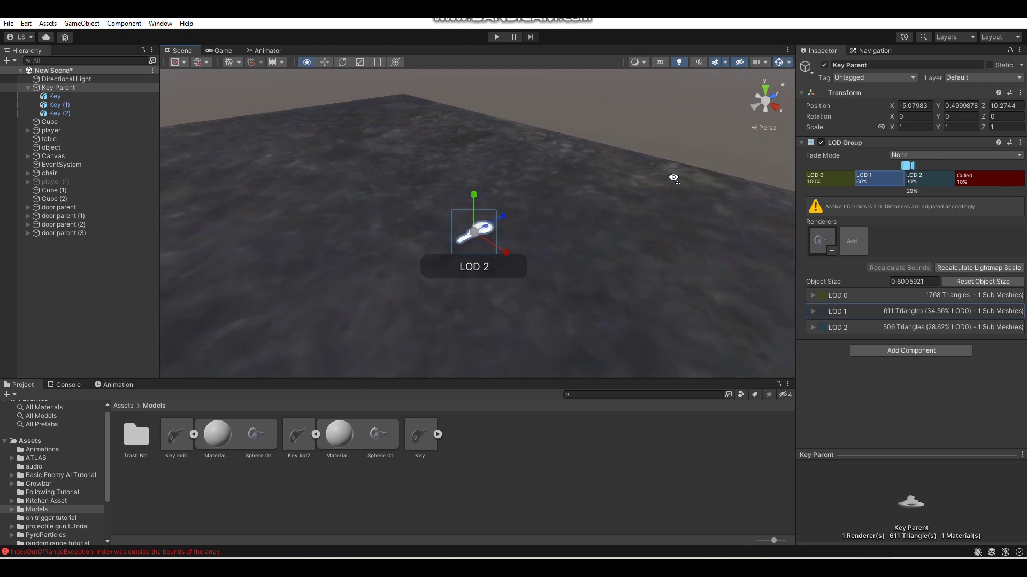
pyautogui.keyDown('alt'); pyautogui.moveTo(682, 175); pyautogui.dragTo(682, 176); pyautogui.keyUp('alt')
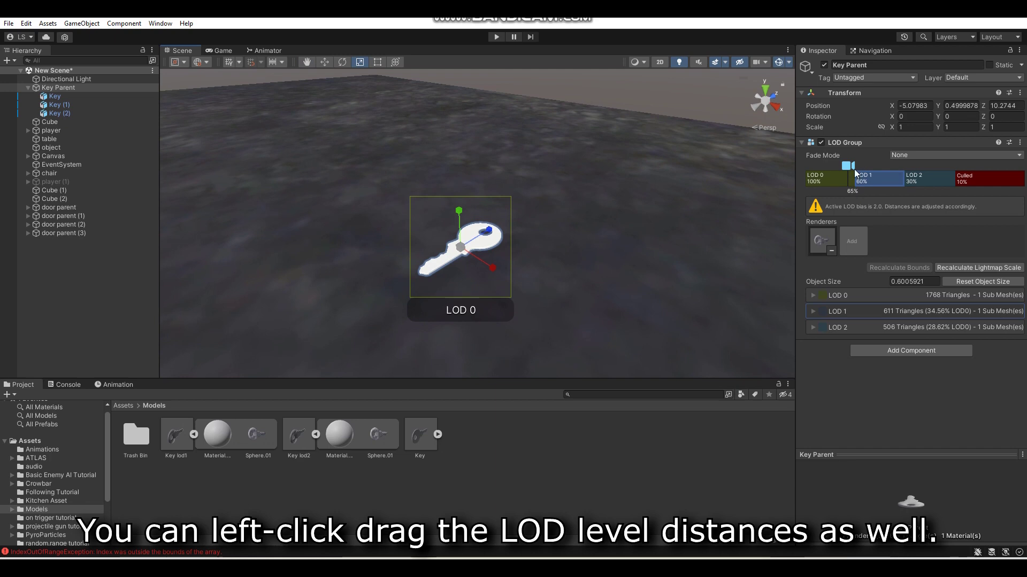
pyautogui.moveTo(855, 169)
pyautogui.mouseDown()
pyautogui.moveTo(863, 181)
pyautogui.moveTo(836, 181)
pyautogui.mouseUp()
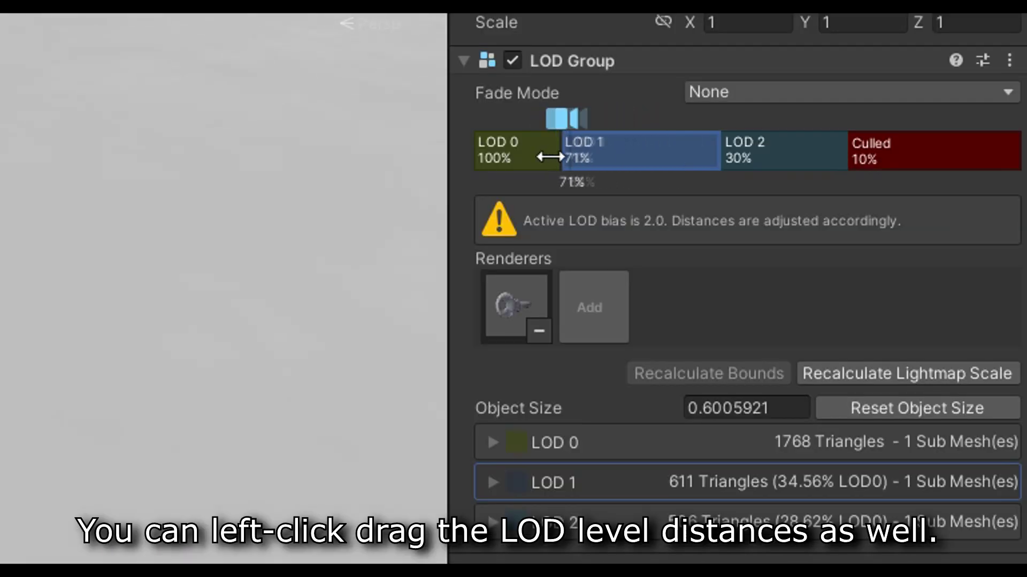
pyautogui.moveTo(549, 156); pyautogui.dragTo(633, 151)
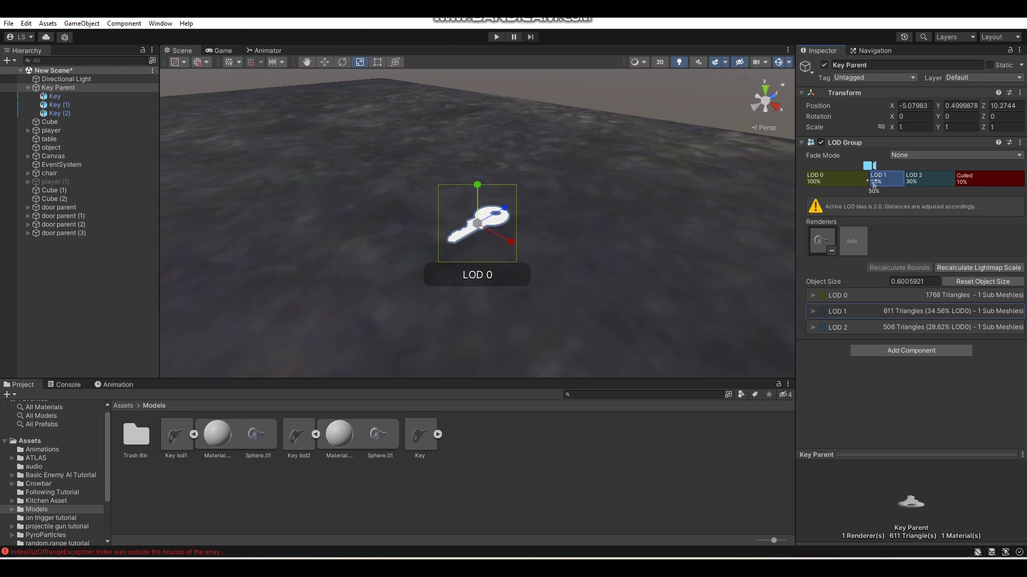
pyautogui.moveTo(904, 181); pyautogui.dragTo(955, 184)
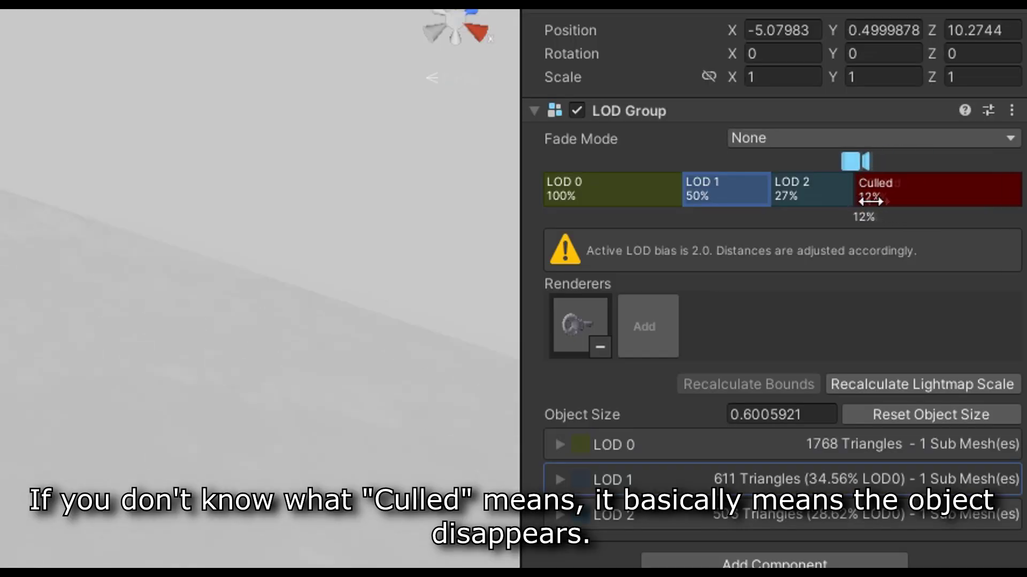
pyautogui.moveTo(870, 201)
pyautogui.mouseDown()
pyautogui.moveTo(896, 201)
pyautogui.moveTo(877, 202)
pyautogui.mouseUp()
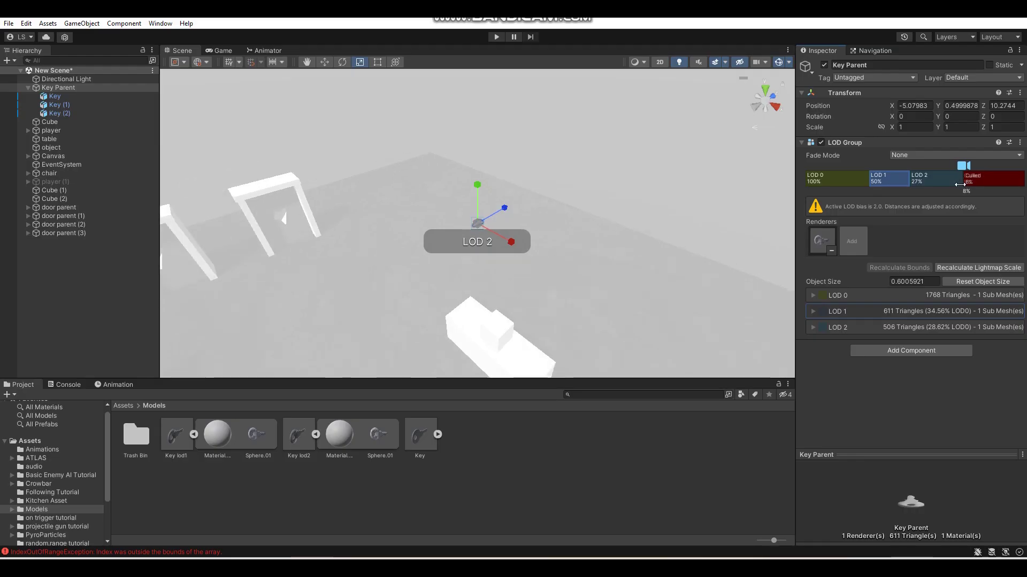
pyautogui.moveTo(961, 184); pyautogui.dragTo(958, 184)
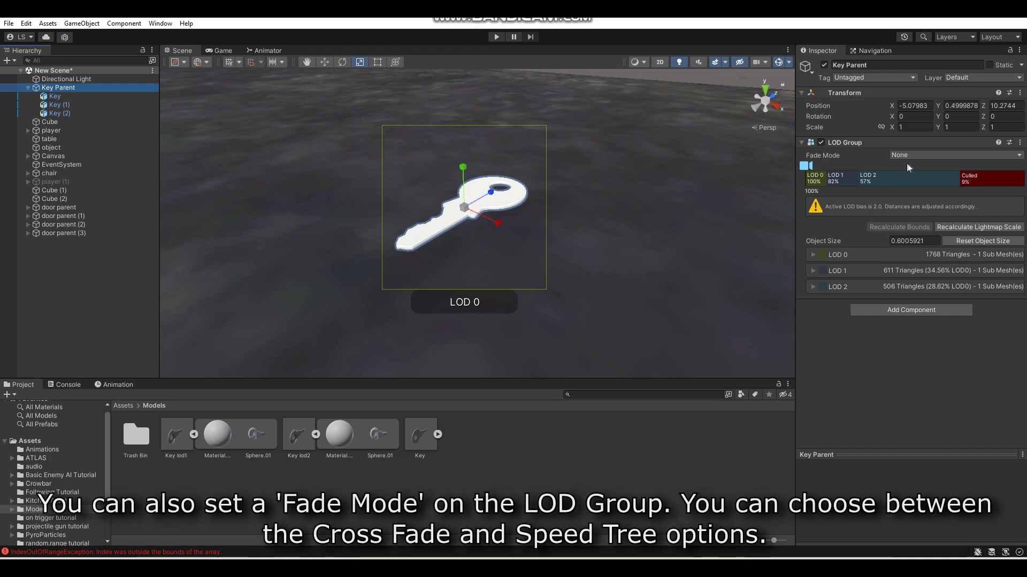
# Set the LOD Group's Fade Mode to Cross Fade and LOD 0's Fade Transition Width to 1
pyautogui.click(914, 155)
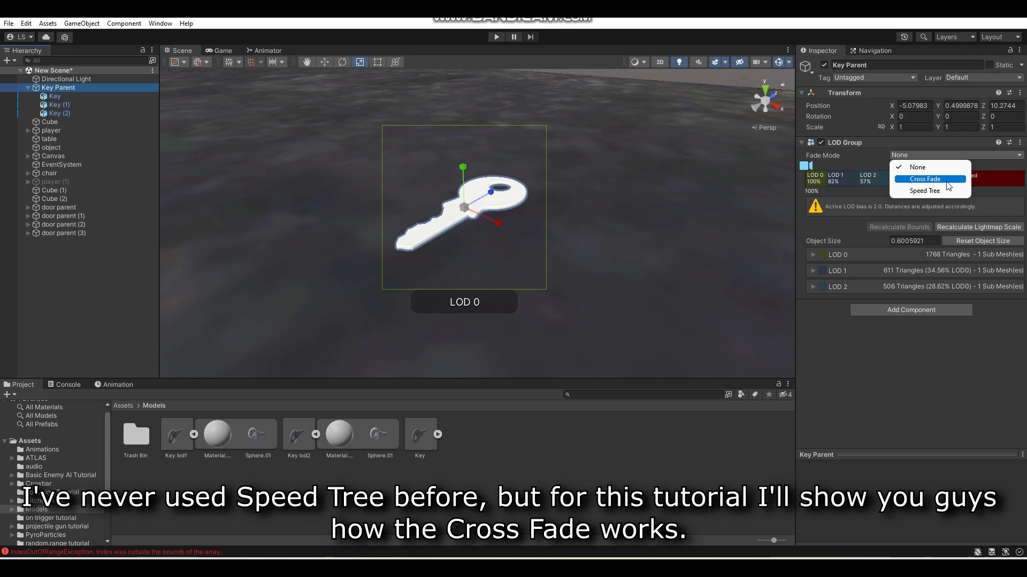
pyautogui.click(945, 181)
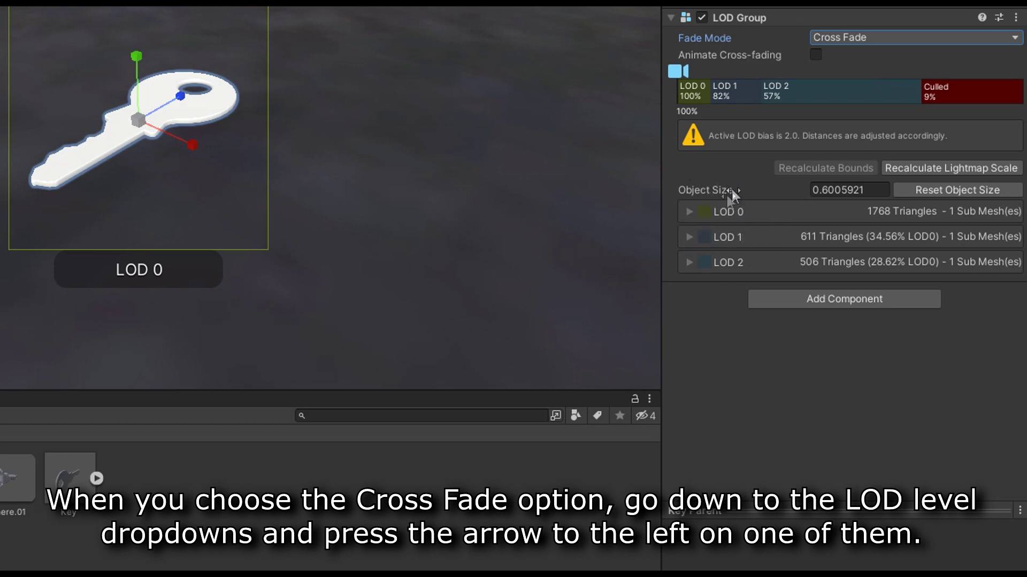
pyautogui.click(688, 211)
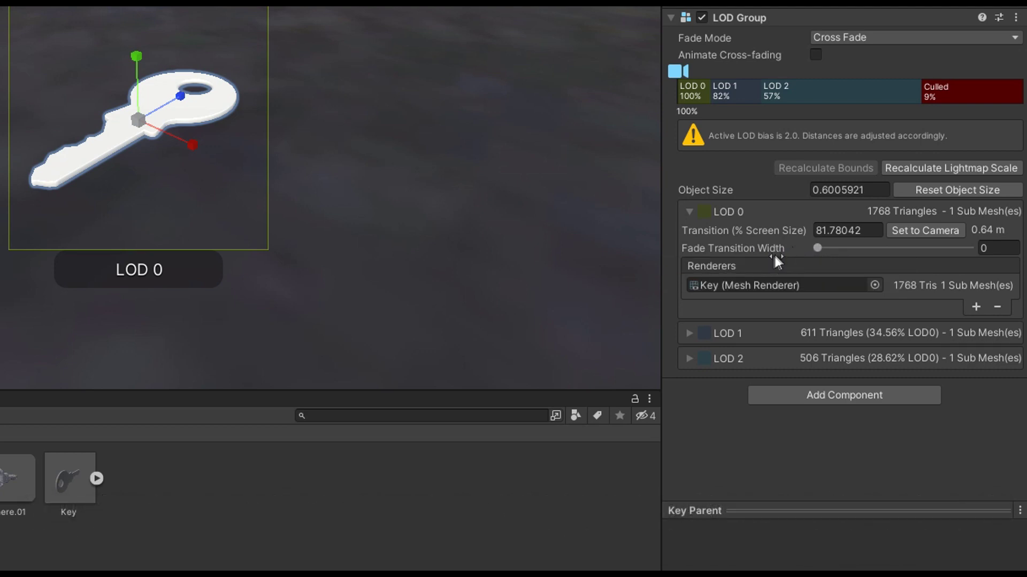
pyautogui.moveTo(817, 248); pyautogui.dragTo(963, 261)
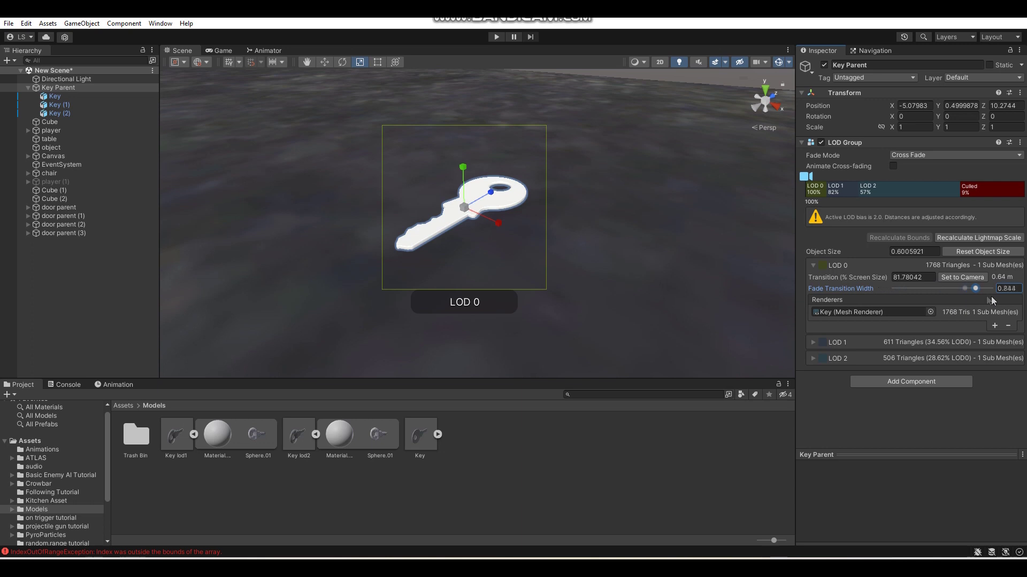
# Set LOD 1's Fade Transition Width to 1 and increase LOD 2's Fade Transition Width as well
pyautogui.click(814, 343)
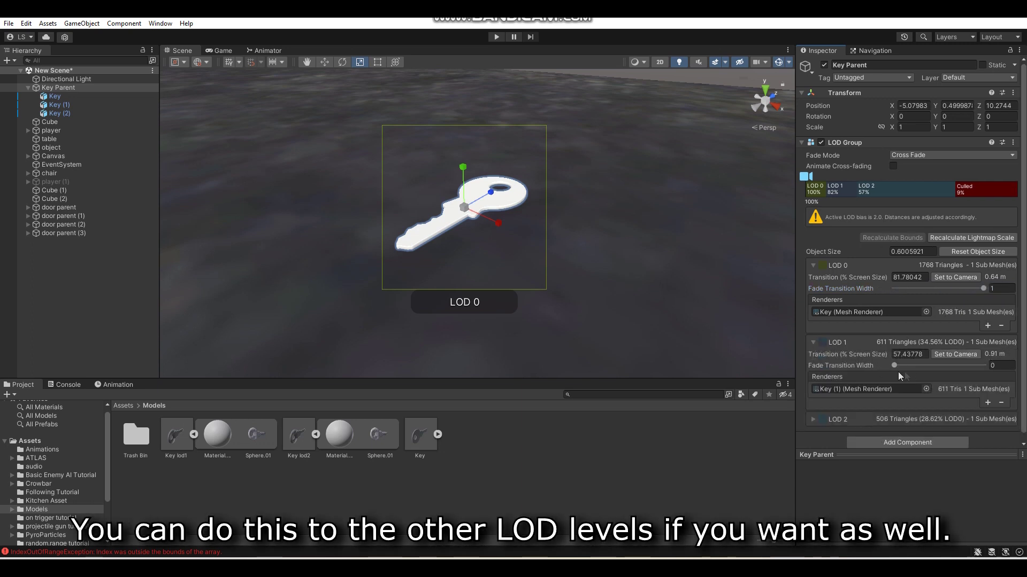
pyautogui.moveTo(894, 365); pyautogui.dragTo(997, 367)
pyautogui.click(814, 419)
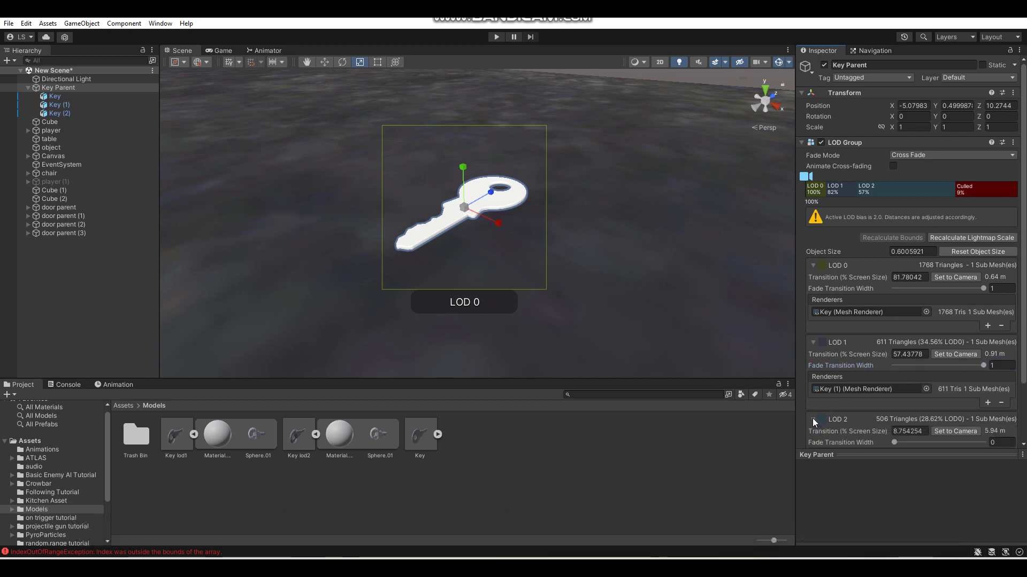
pyautogui.scroll(-1, 859, 397)
pyautogui.moveTo(894, 414); pyautogui.dragTo(912, 414)
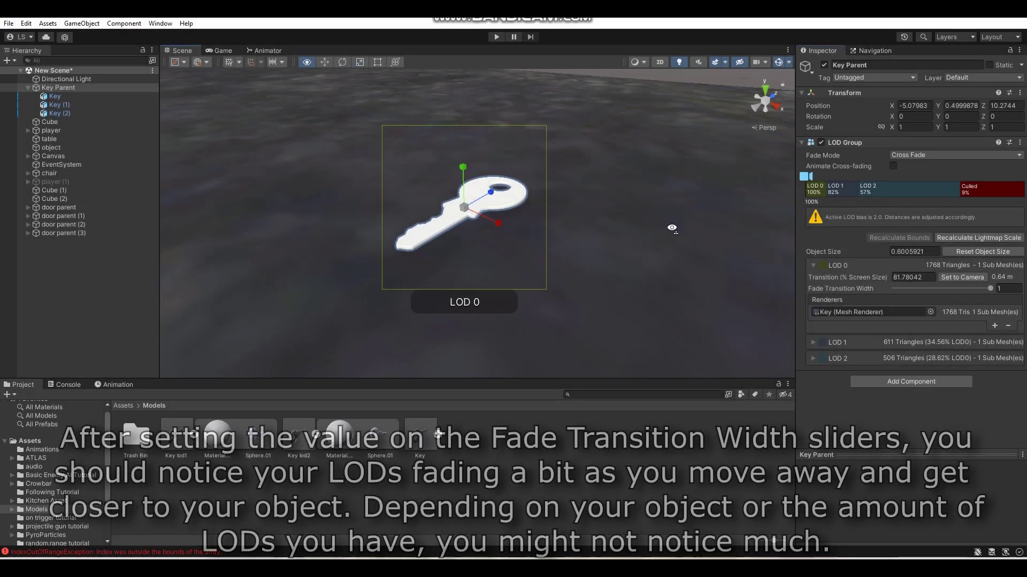
# Examine the cross-fade between the key's LOD levels by repeatedly moving the scene view away from it and back
pyautogui.press('s')
pyautogui.moveTo(672, 229); pyautogui.dragTo(672, 228, button='right')
pyautogui.press('w')
pyautogui.press('s')
pyautogui.press('w')
pyautogui.press('s')
pyautogui.press('w')
pyautogui.press('w')
pyautogui.press('s')
pyautogui.press('w')
pyautogui.press('s')
pyautogui.press('s')
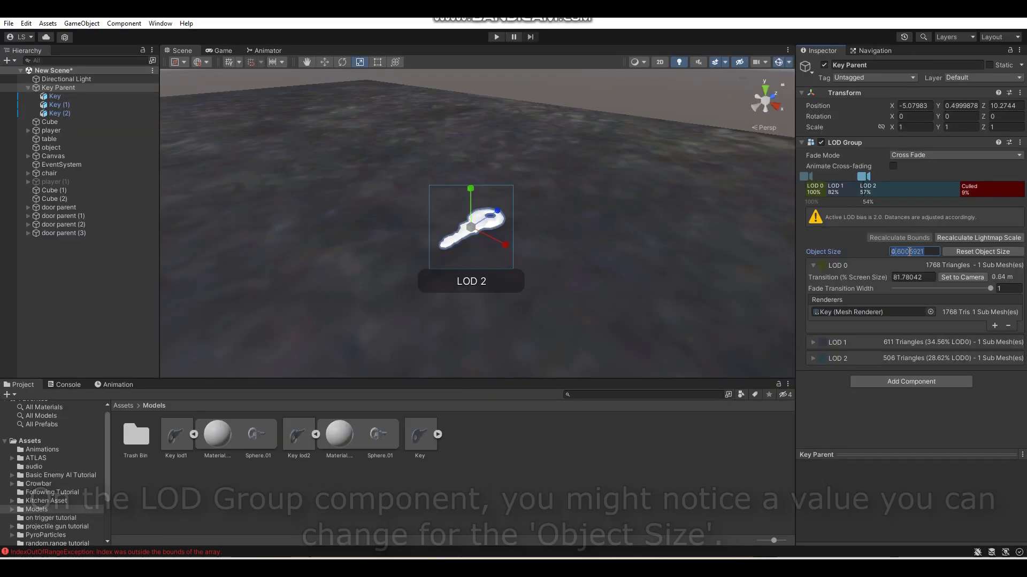
# Set the LOD Group's Object Size to 4 and check the level switching while moving away from the key and back
pyautogui.write('4')
pyautogui.press('Return')
pyautogui.moveTo(706, 263); pyautogui.dragTo(709, 258, button='right')
pyautogui.press('s')
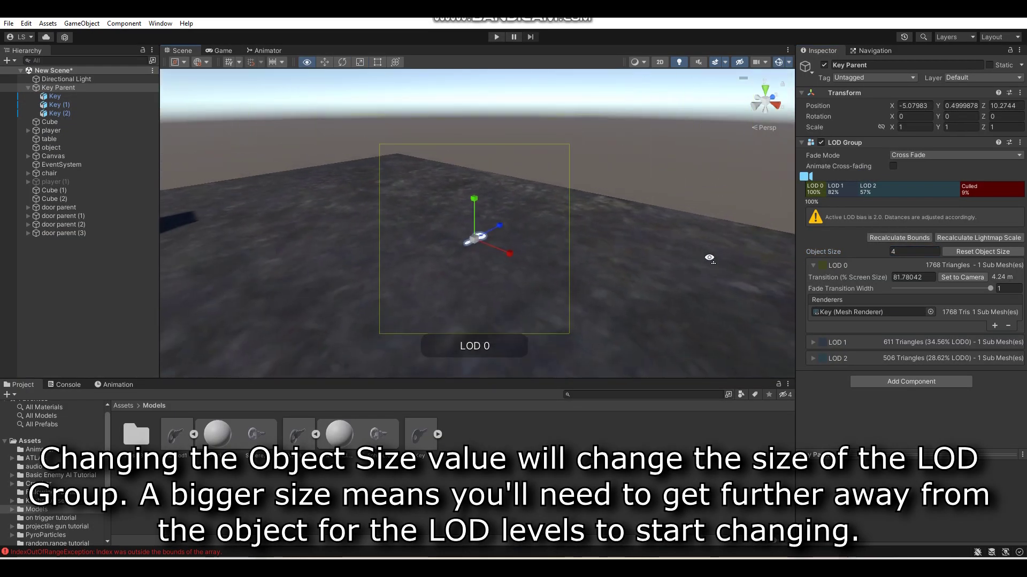
pyautogui.moveTo(709, 257); pyautogui.dragTo(706, 244, button='right')
pyautogui.press('w')
pyautogui.press('s')
pyautogui.press('w')
pyautogui.press('s')
# Try Object Size values of 9 and 1, and recalculate the LOD Group's bounds to fit the key
pyautogui.click(902, 252)
pyautogui.write('9')
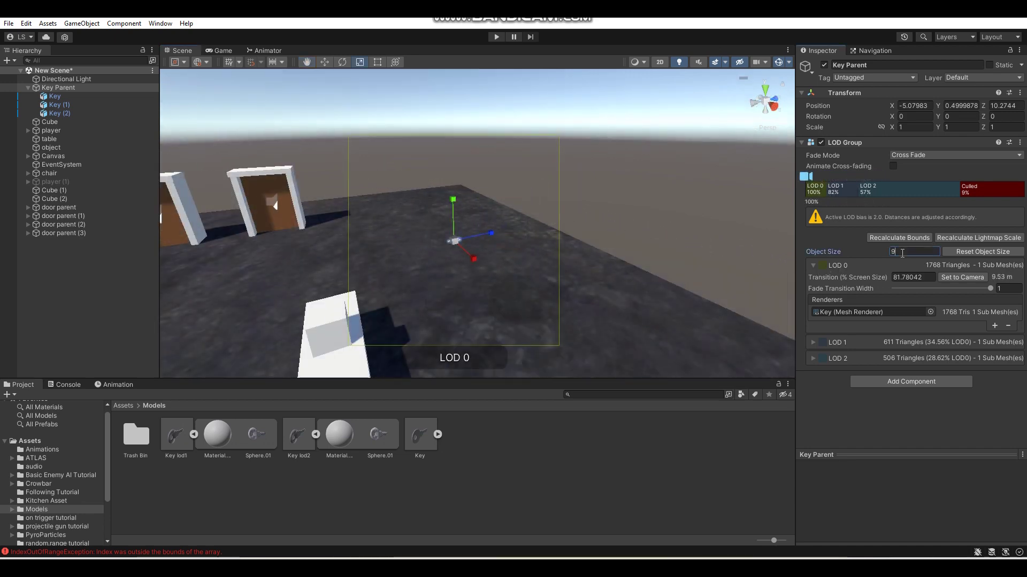
pyautogui.press('BackSpace')
pyautogui.write('1')
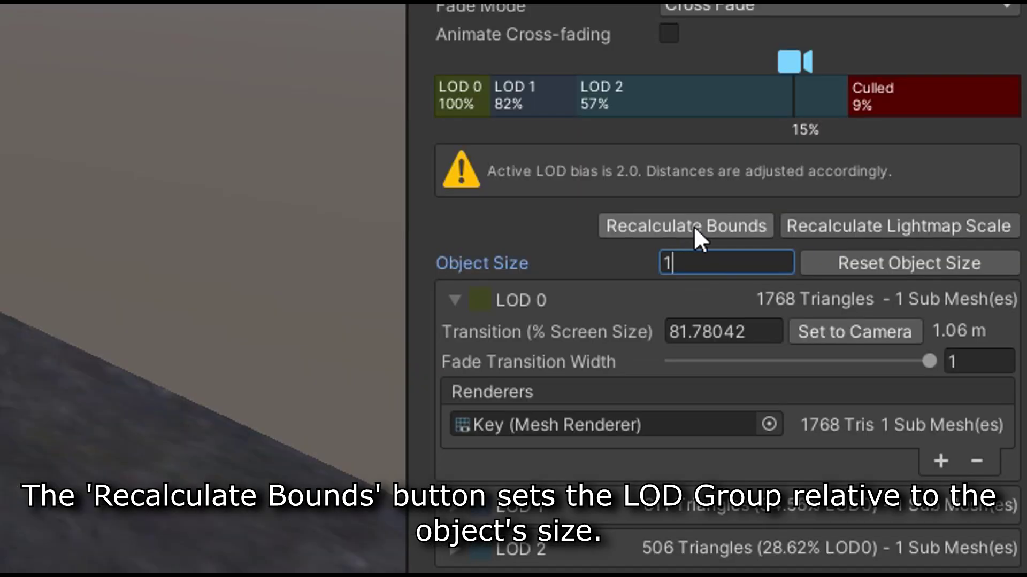
pyautogui.click(902, 239)
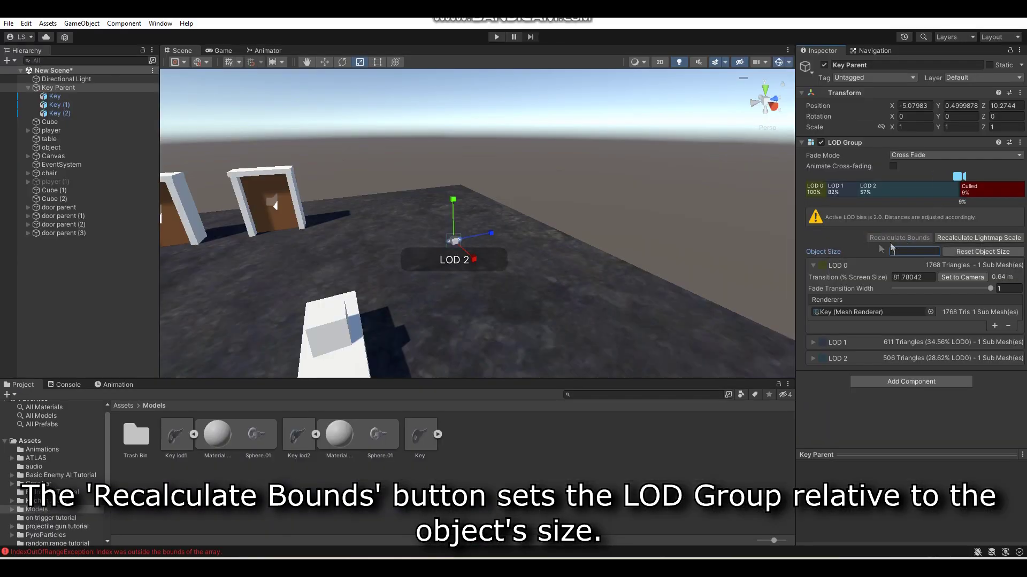
# Inspect the key's LOD switching with the recalculated bounds by orbiting the view and moving it nearer and farther
pyautogui.moveTo(696, 232)
pyautogui.keyDown('alt'); pyautogui.mouseDown()
pyautogui.moveTo(679, 248)
pyautogui.moveTo(664, 198)
pyautogui.moveTo(658, 316)
pyautogui.moveTo(716, 259)
pyautogui.mouseUp(); pyautogui.keyUp('alt')
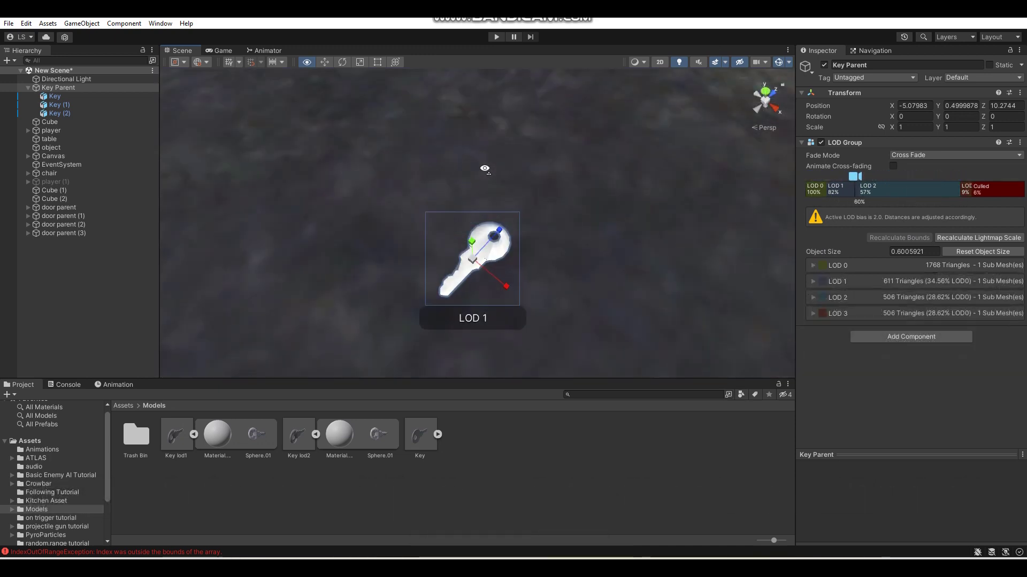
pyautogui.scroll(5, 485, 169)
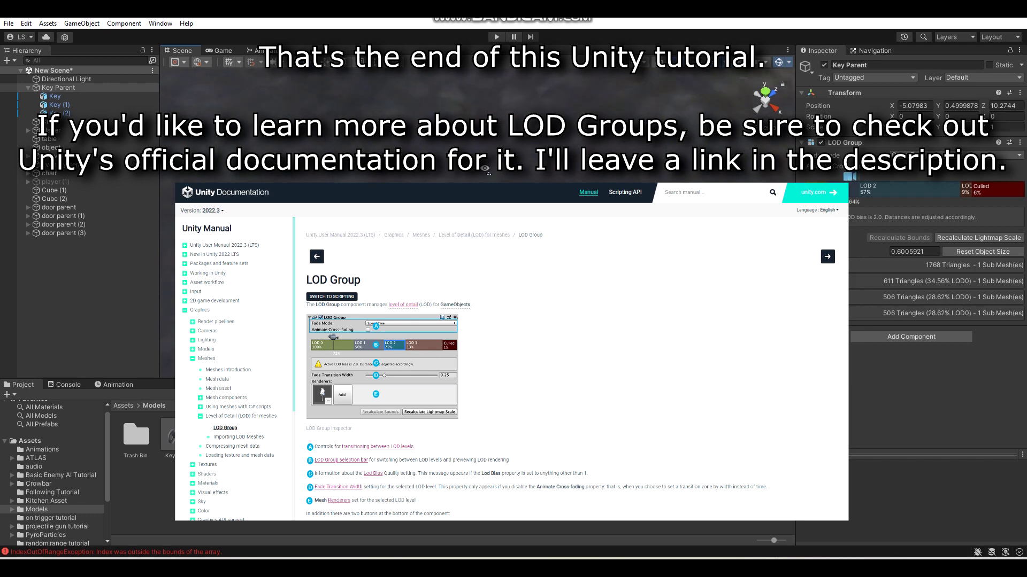
pyautogui.scroll(2, 484, 169)
pyautogui.scroll(-3, 484, 169)
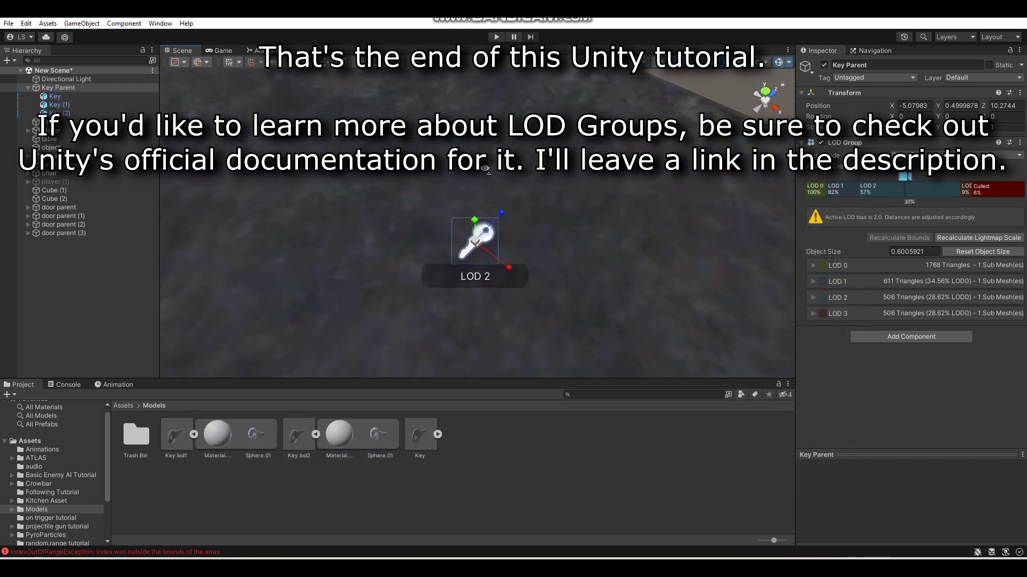
pyautogui.scroll(3, 485, 169)
pyautogui.scroll(2, 485, 169)
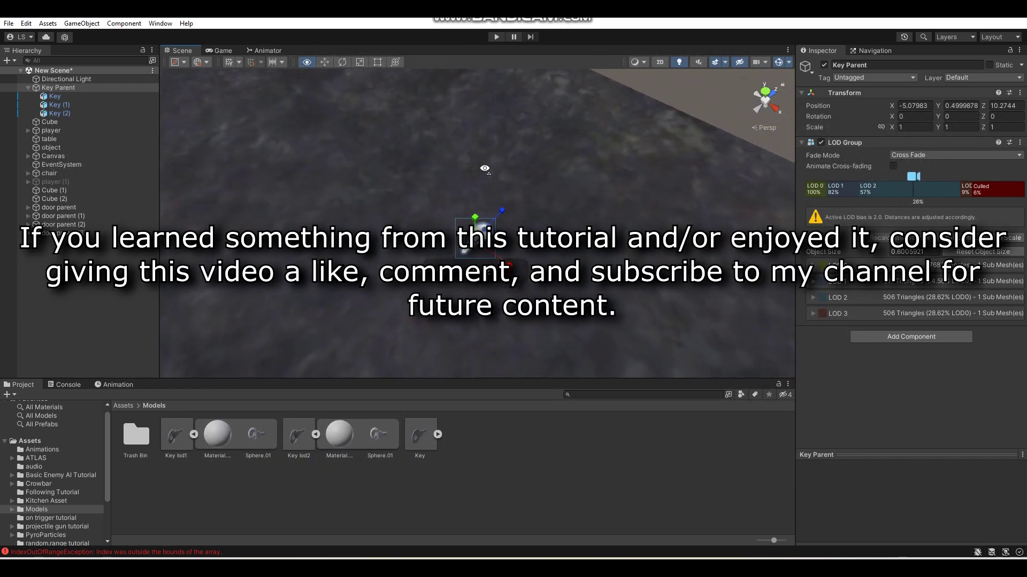
pyautogui.scroll(3, 484, 169)
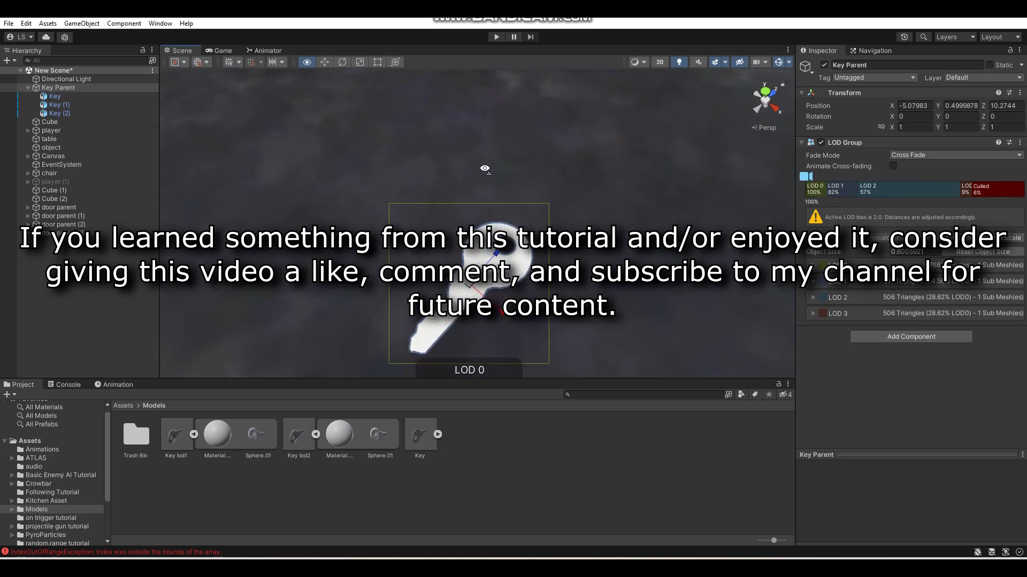
pyautogui.scroll(-2, 485, 169)
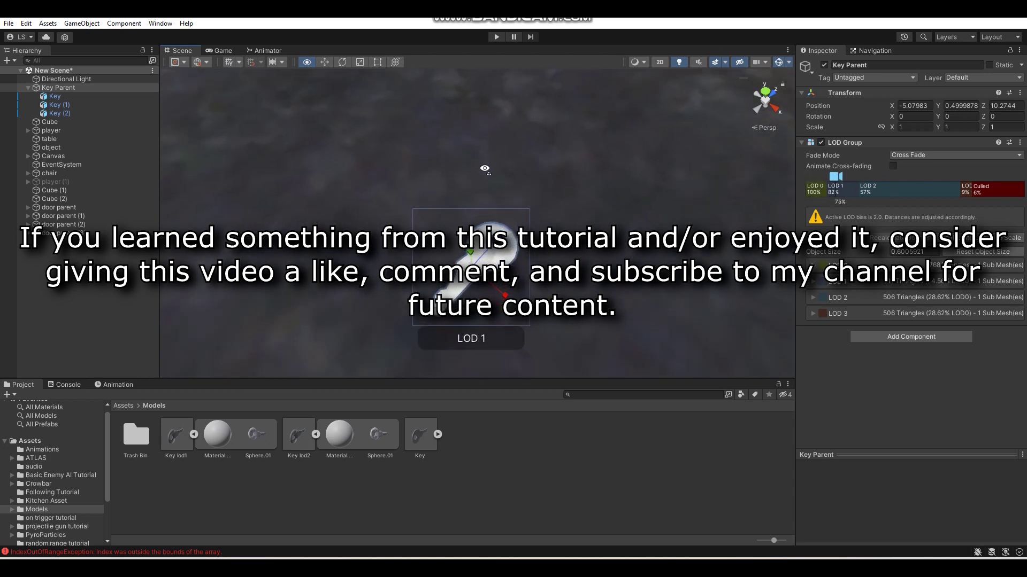